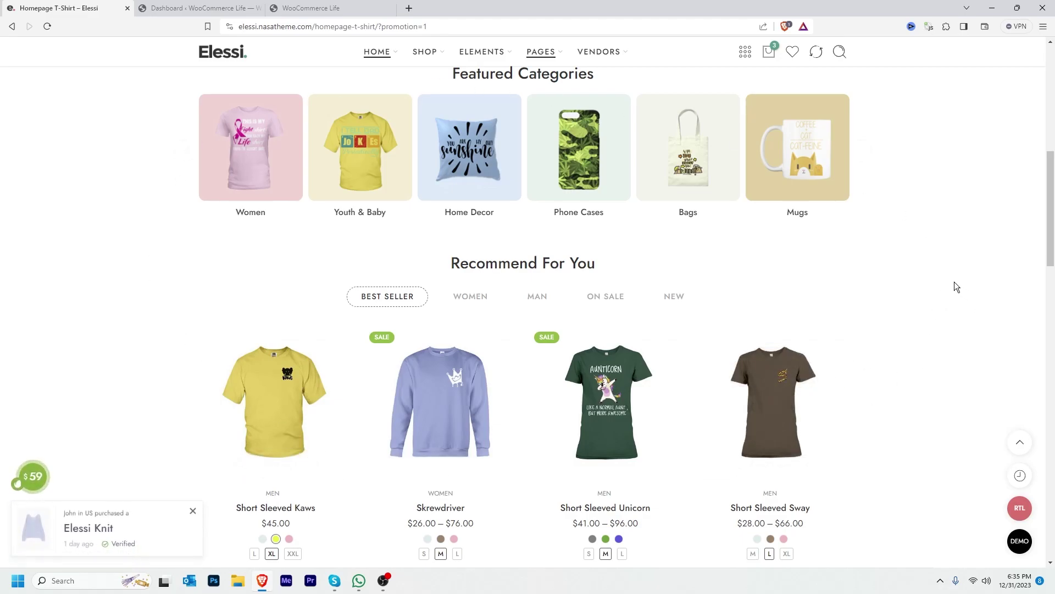
Step: Browse the Elessi demo homepage and the WooCommerce Life Best Deal grid, then go to the admin Dashboard
left_click_drag(1053, 211, 988, 305)
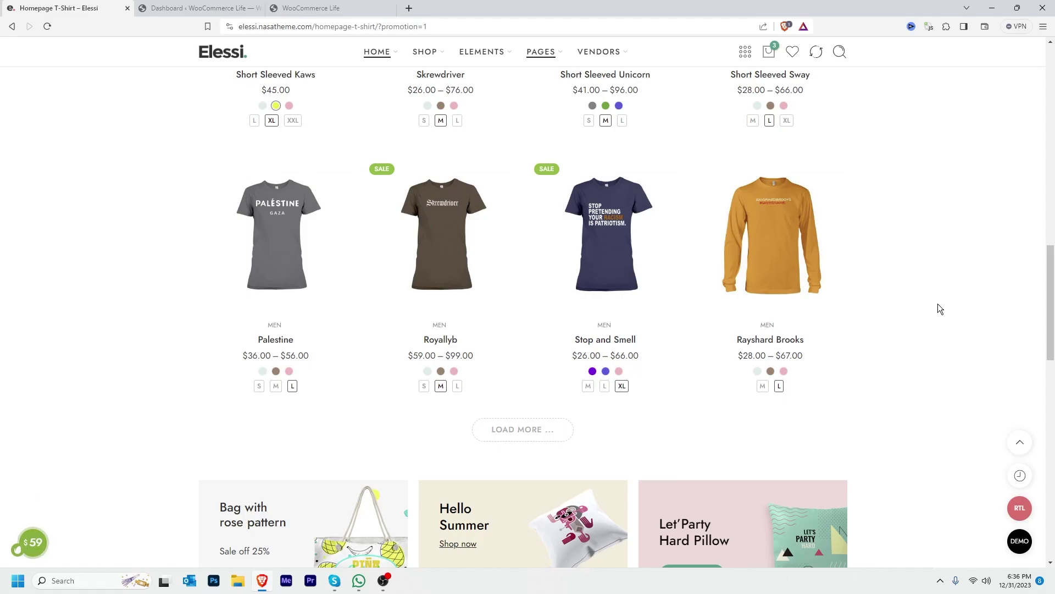
left_click(312, 8)
scroll(1054, 276, "up", 3)
left_click_drag(1054, 276, 1054, 331)
left_click(196, 8)
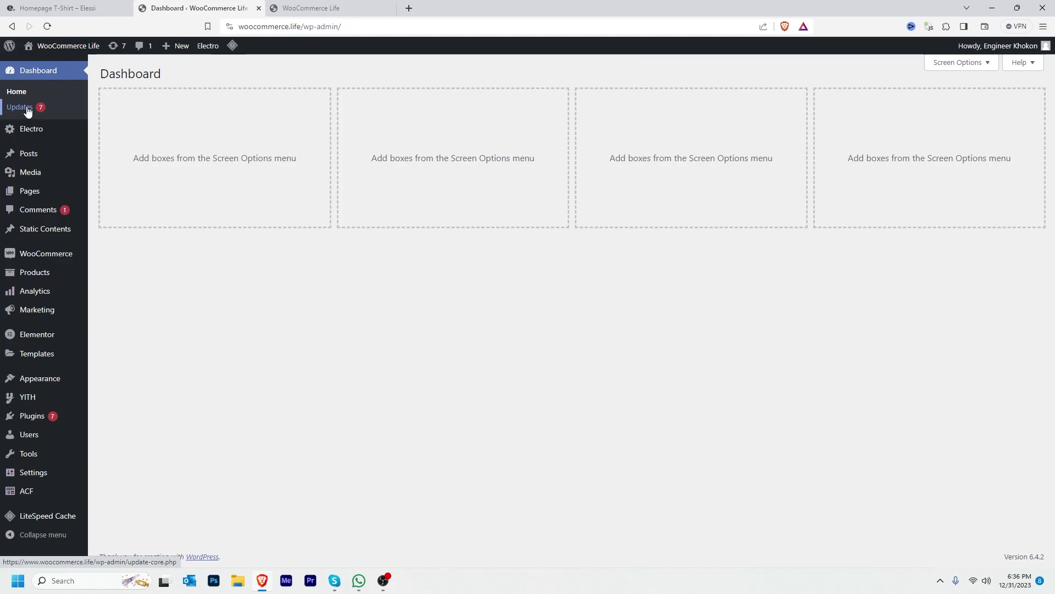
Step: Glance at the store tab twice, return to the Dashboard, and reveal the Plugins submenu
key("ctrl+Tab")
key("ctrl+shift+Tab")
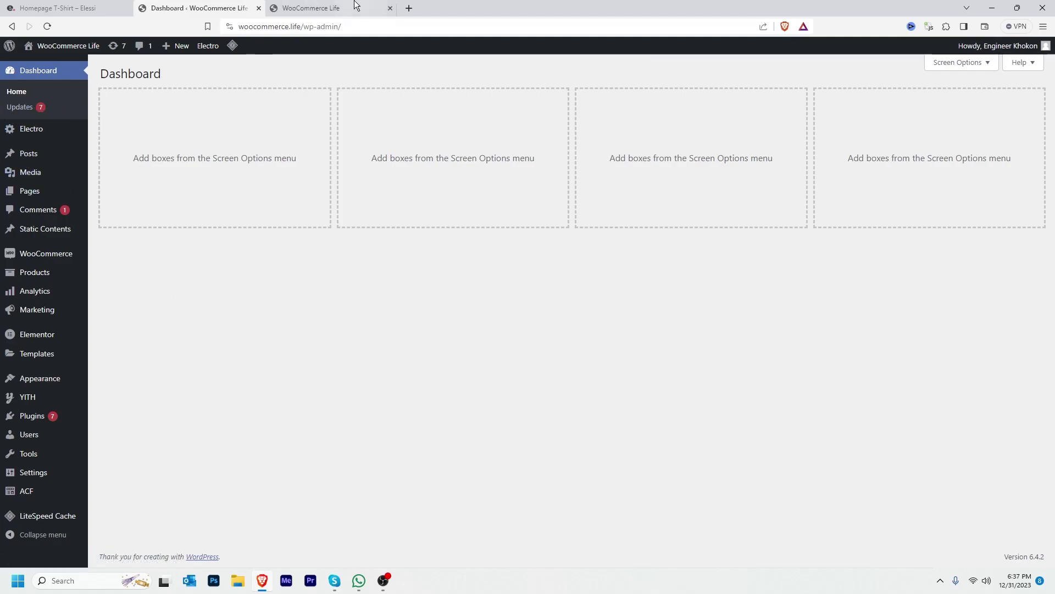
key("ctrl+Tab")
key("ctrl+shift+Tab")
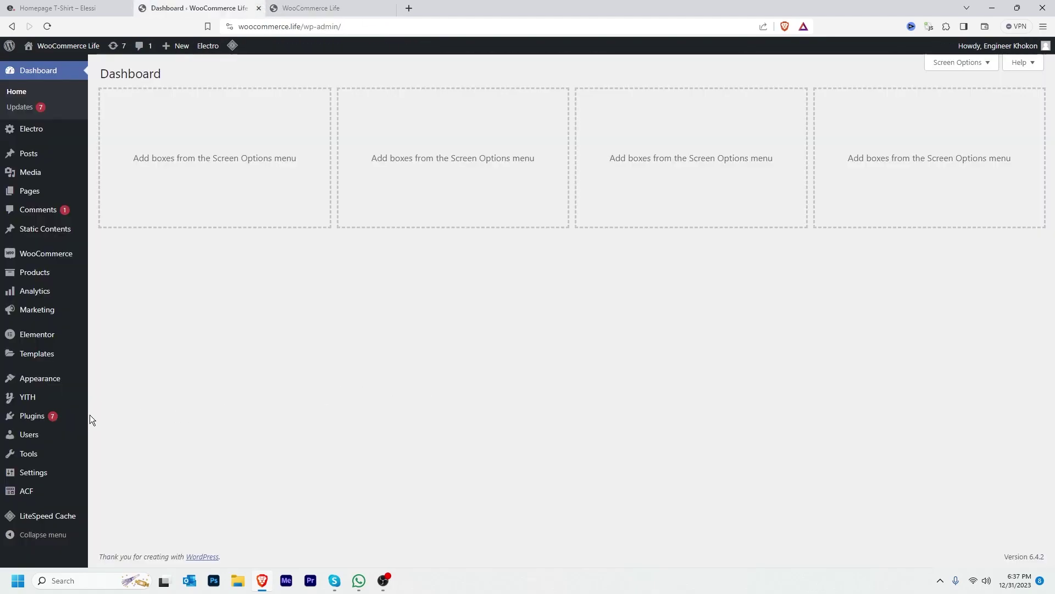
mouse_move(62, 423)
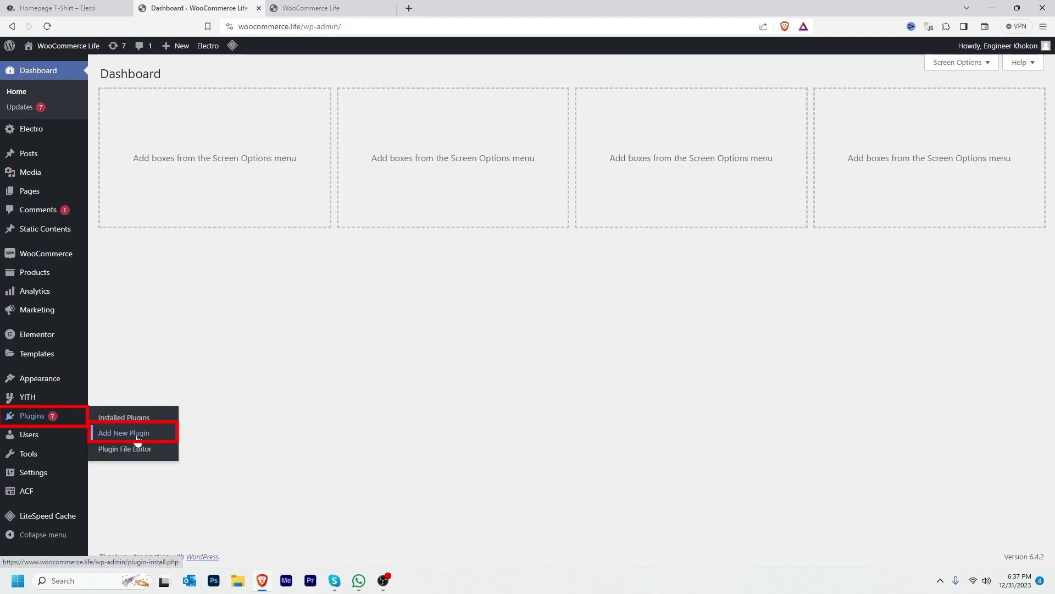
Step: Search the plugin directory for 'UpdraftPlus', then install and activate it
left_click(137, 436)
left_click(914, 108)
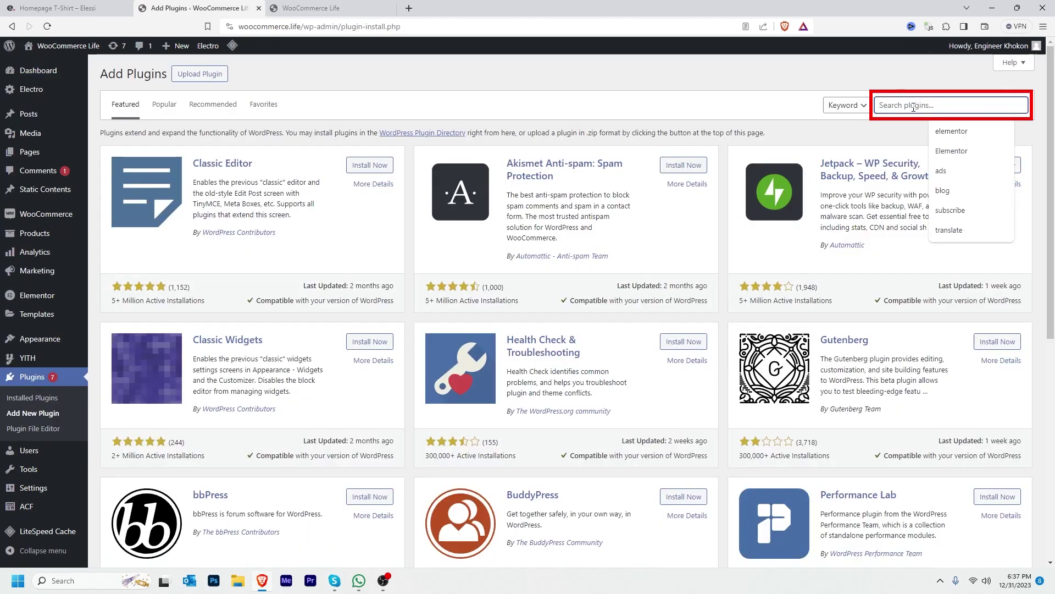
type("UpdraftPlus")
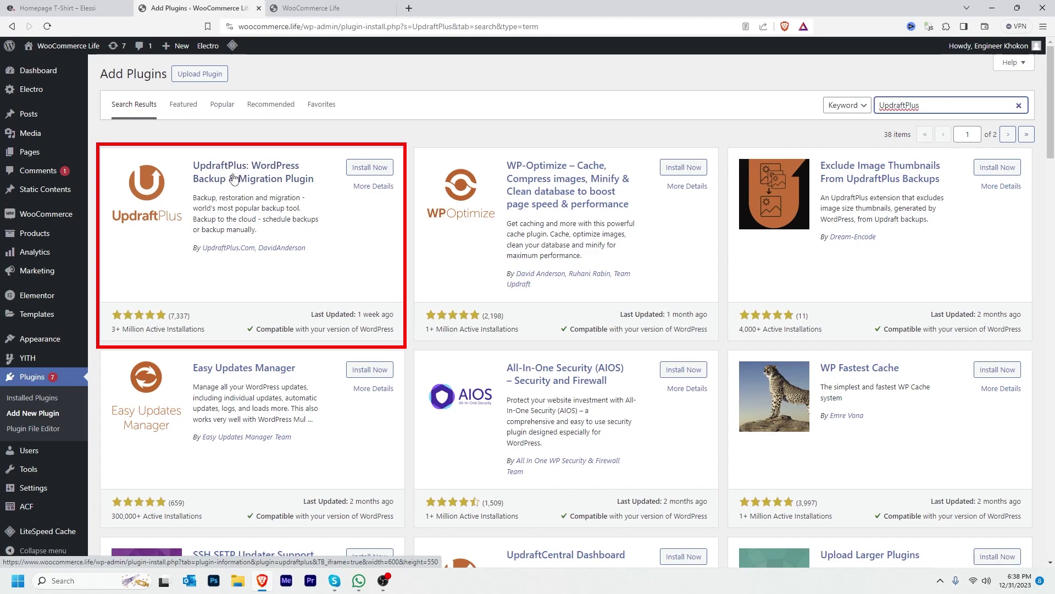
left_click(115, 329)
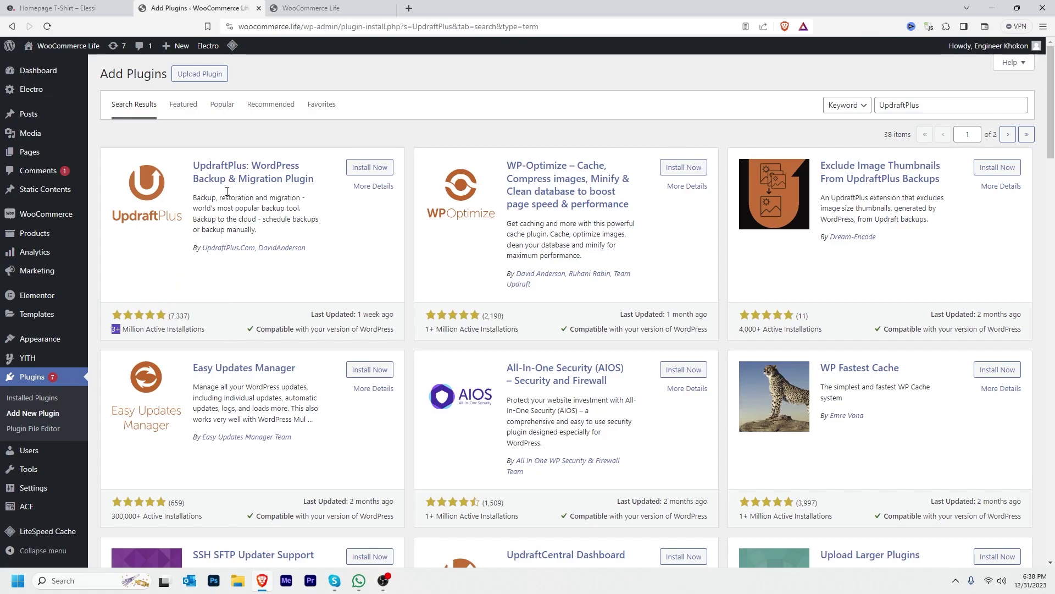
left_click(364, 170)
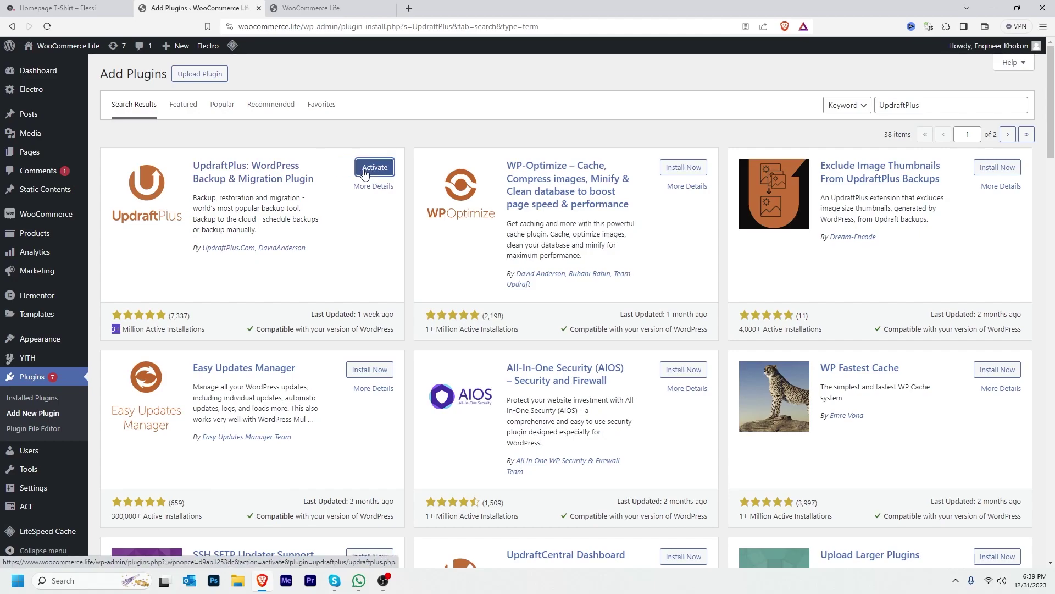
left_click(365, 170)
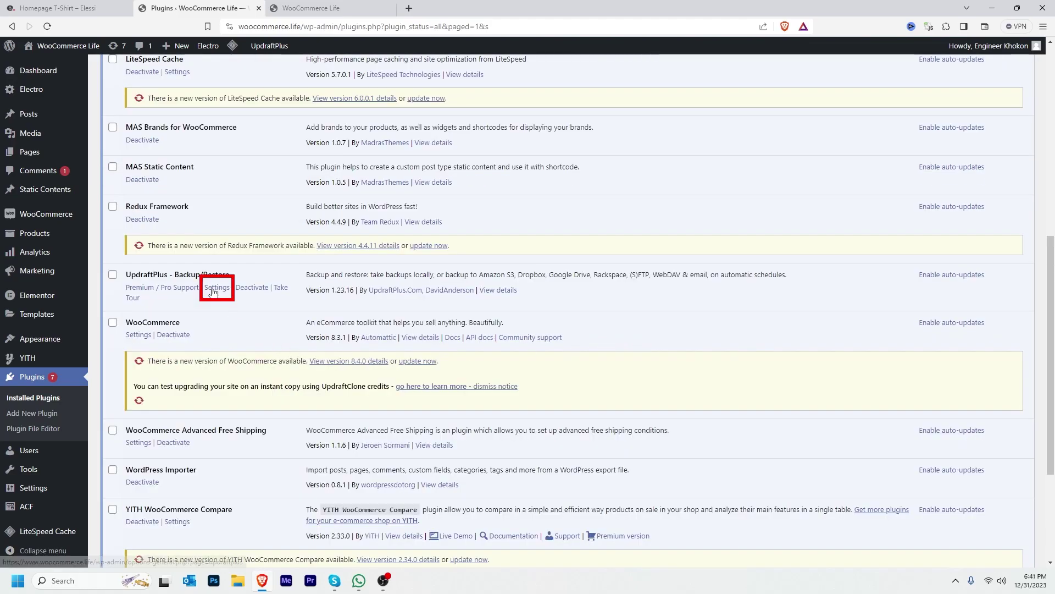
Step: Run an UpdraftPlus backup of database and files, producing the Dec 31, 2023 12:46 backup
left_click(215, 287)
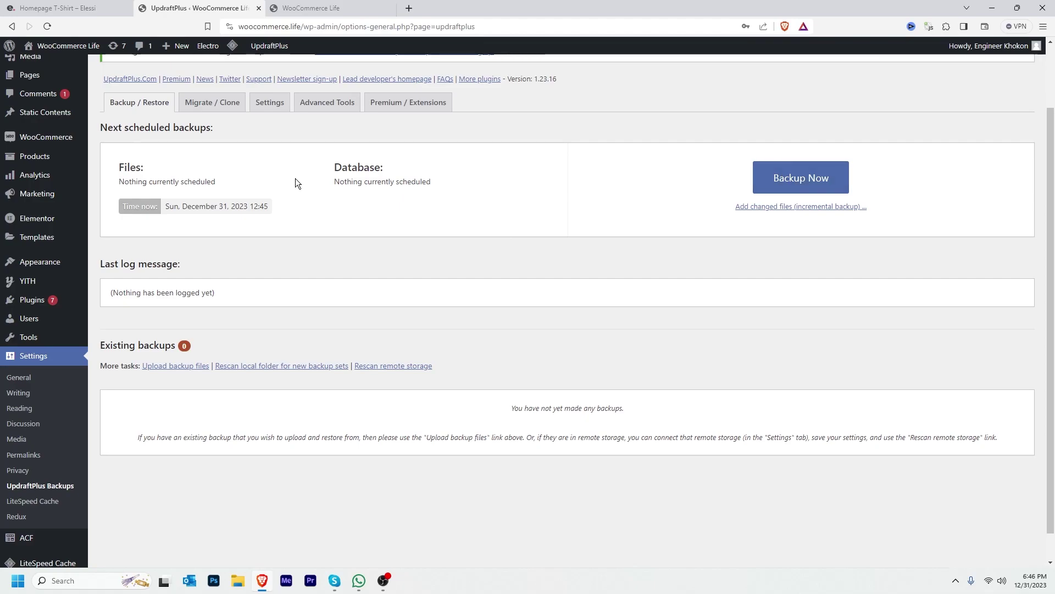
left_click(798, 186)
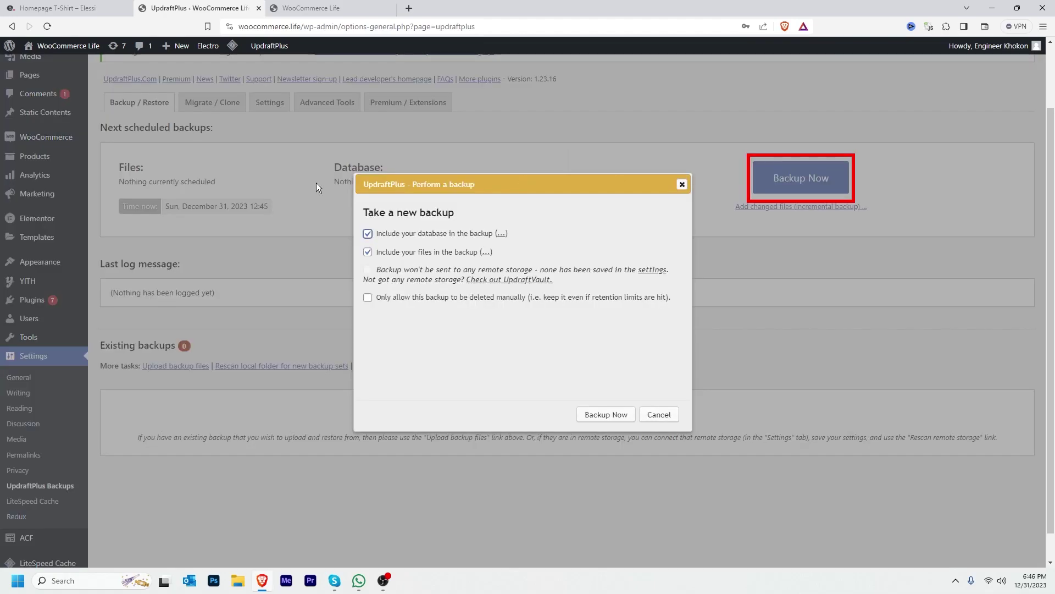
left_click(606, 415)
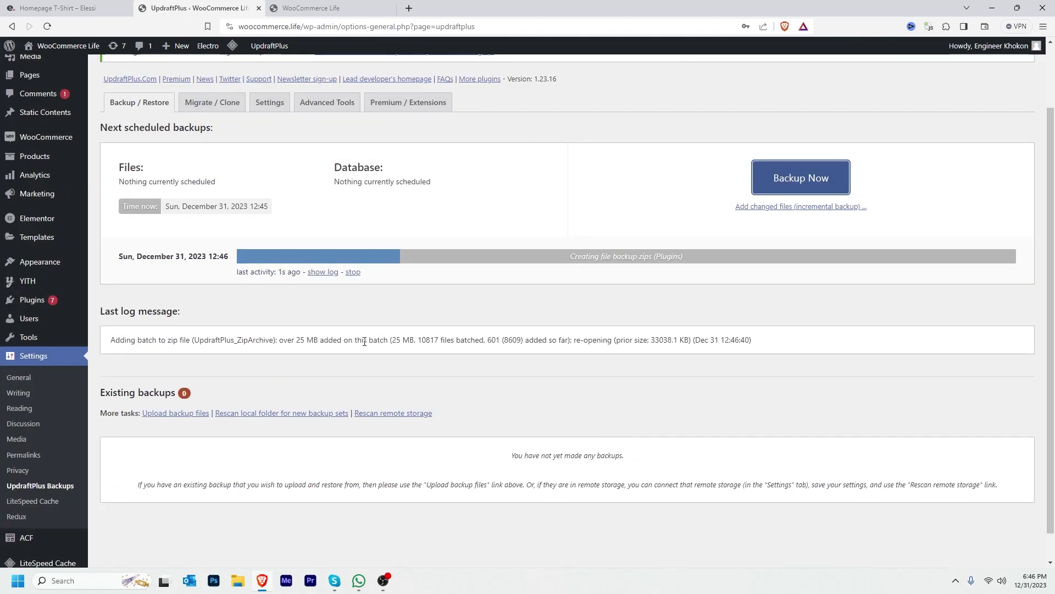
key("Return")
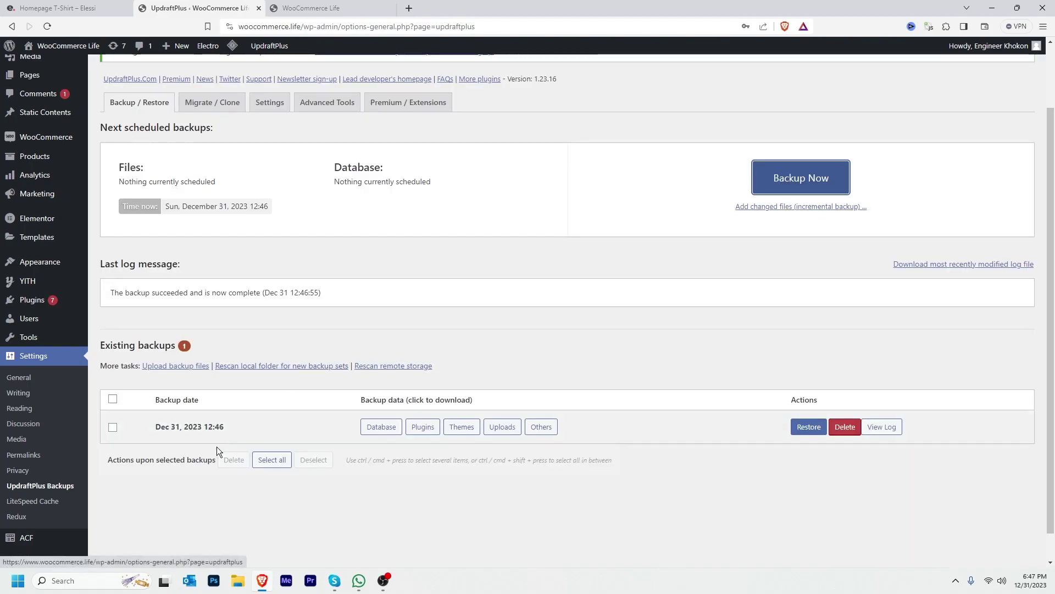
left_click_drag(224, 427, 169, 427)
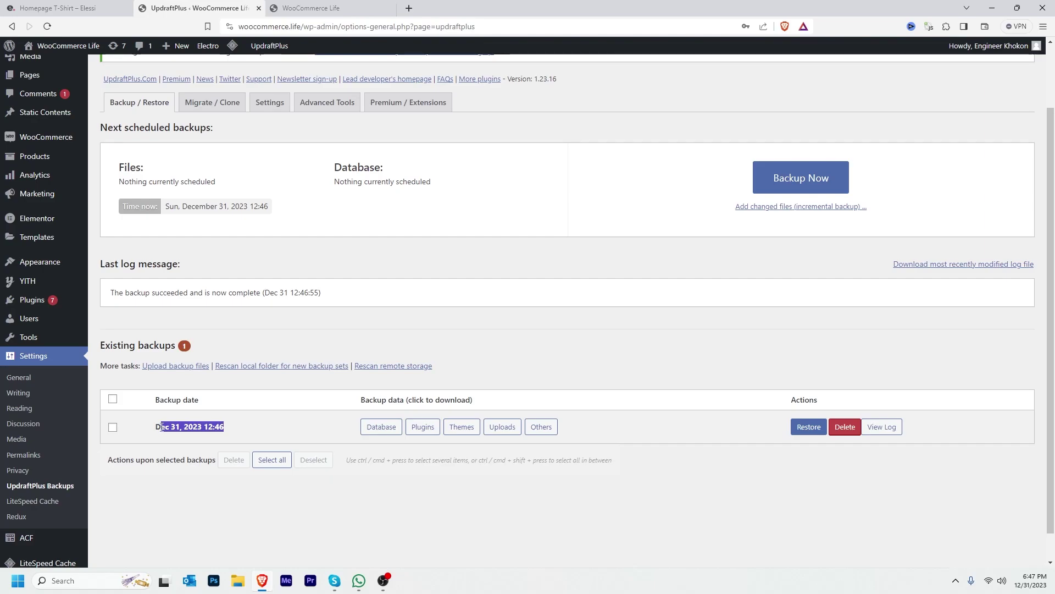
left_click(620, 487)
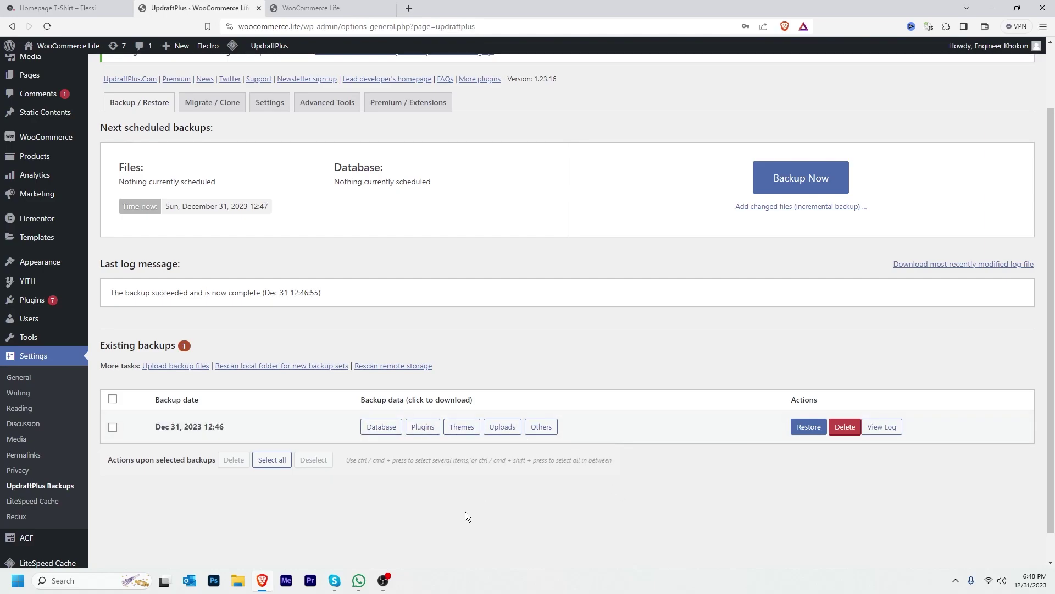
Step: Download the 638.80 KB database file of the Dec 31, 2023 backup to the computer
left_click(385, 428)
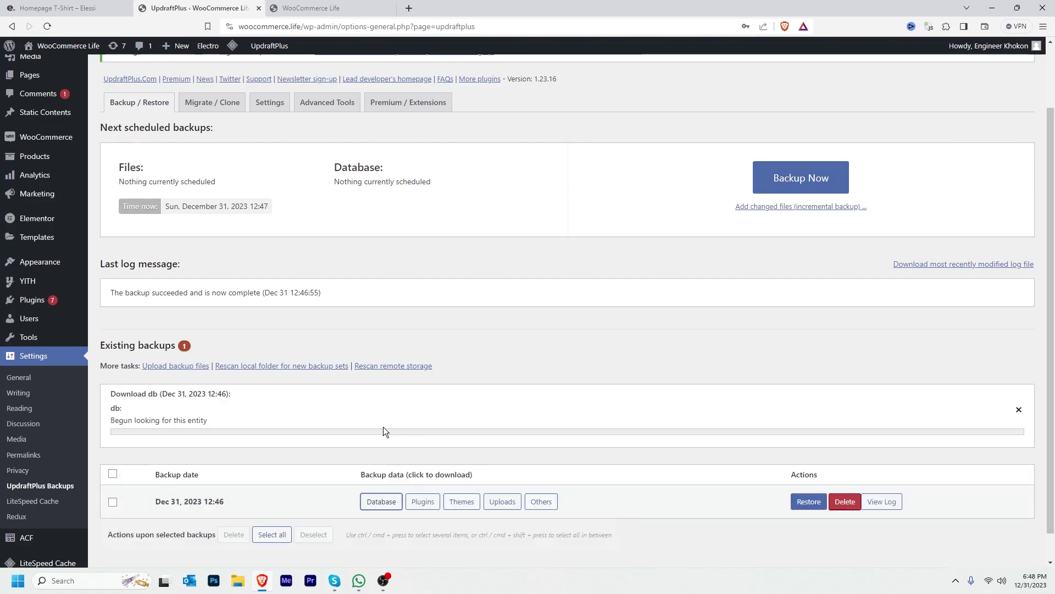
left_click(270, 428)
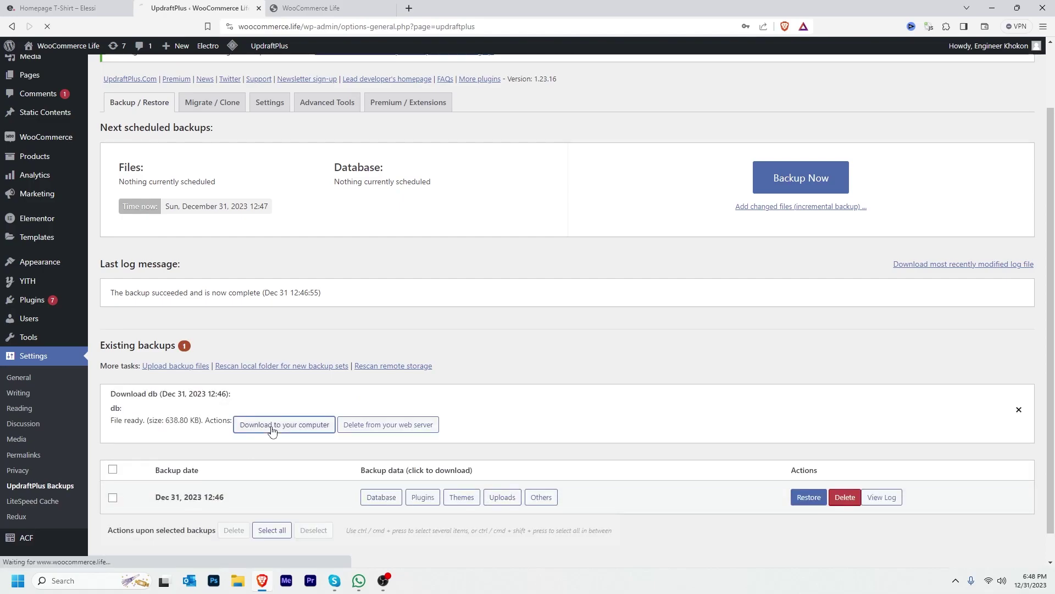
key("Return")
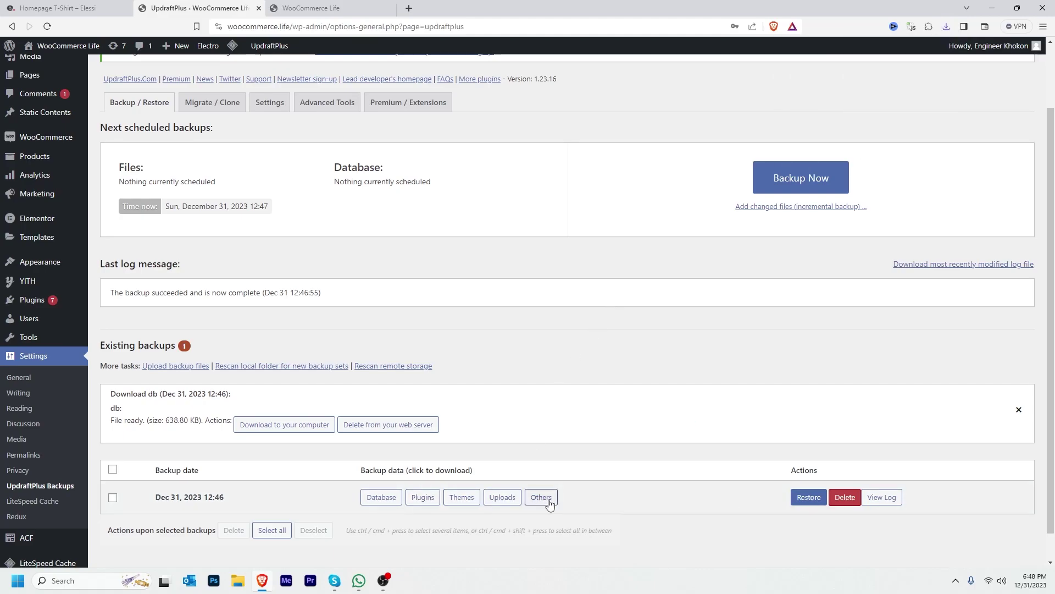
scroll(550, 503, "down", 1)
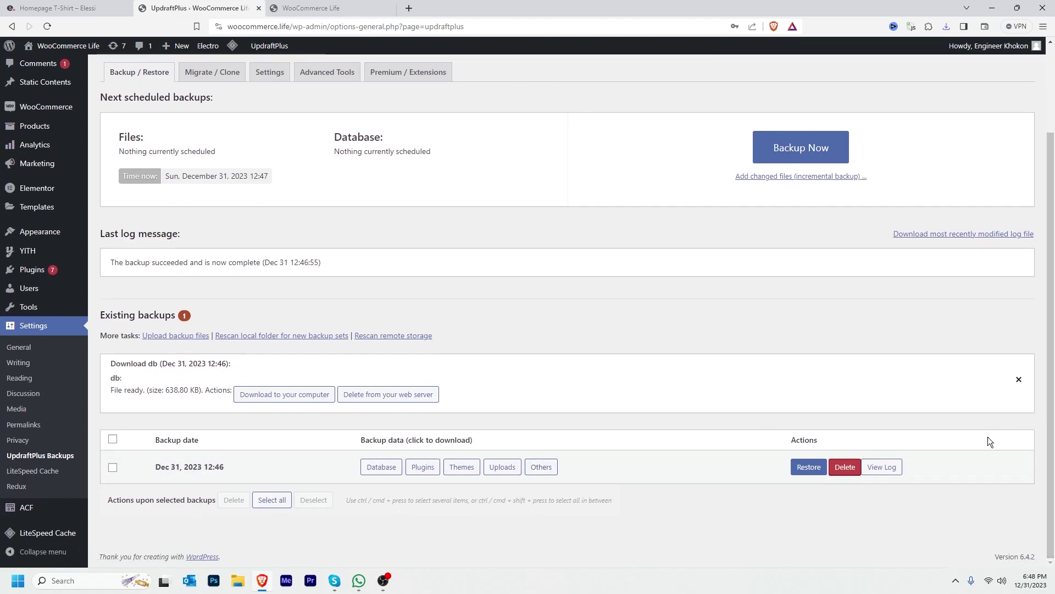
scroll(988, 437, "up", 2)
Step: Select all seven outdated plugins on the Updates page and update them, then view the store
mouse_move(33, 88)
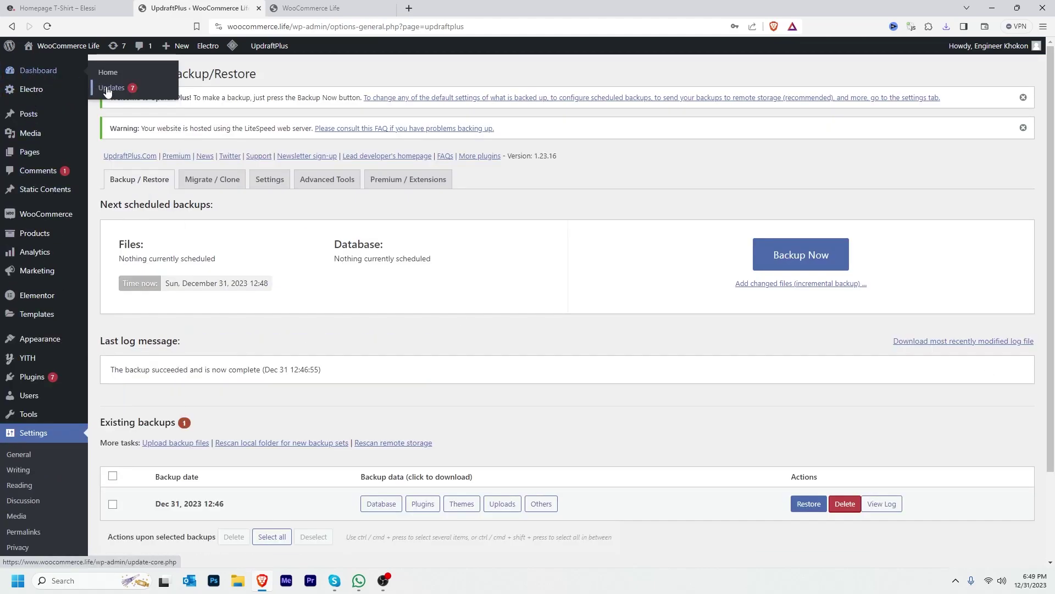
left_click(489, 159)
scroll(491, 165, "down", 3)
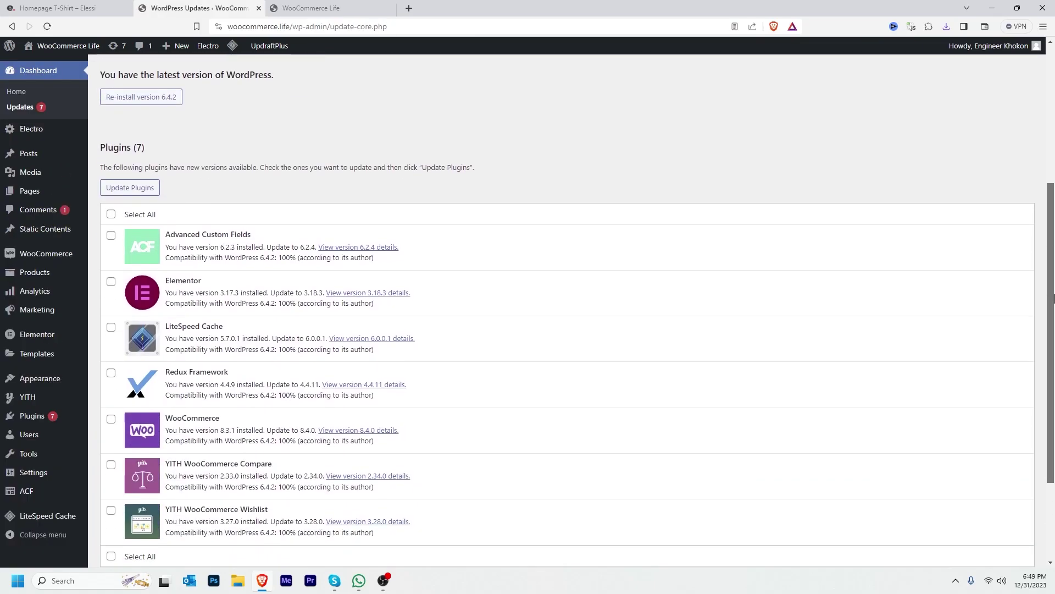
left_click(145, 215)
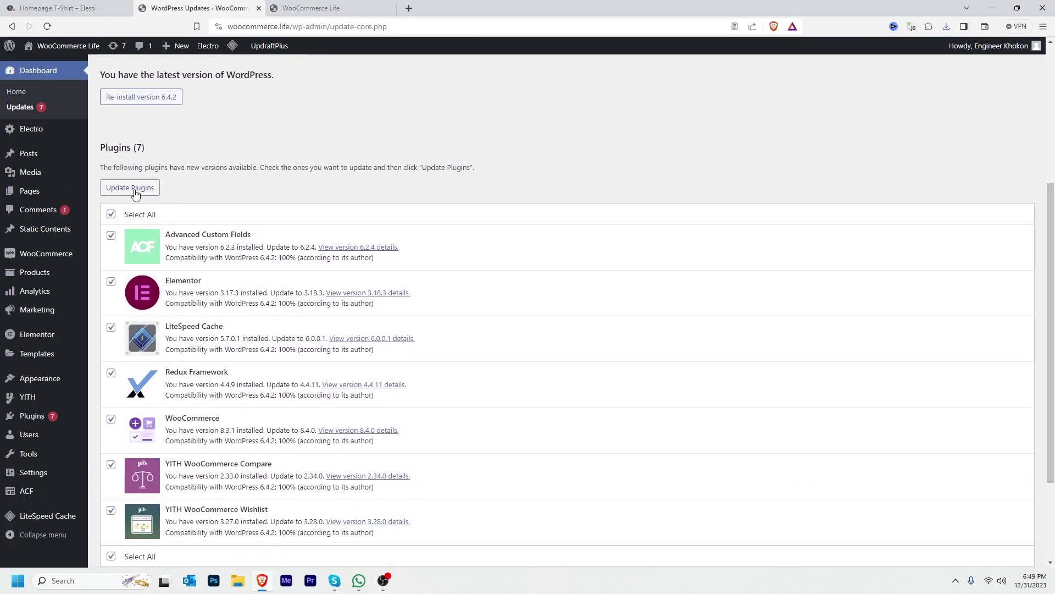
left_click(132, 189)
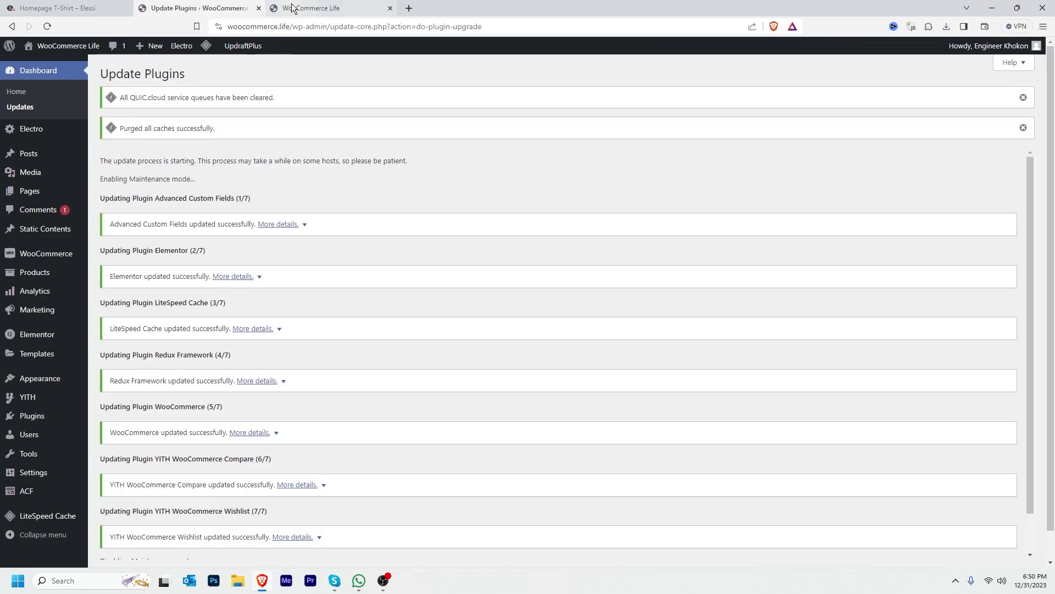
left_click(312, 8)
Step: Reload the storefront and open the Tablet White EliteBook Revolve 810 G2 product at 1,999.00$
scroll(107, 271, "up", 10)
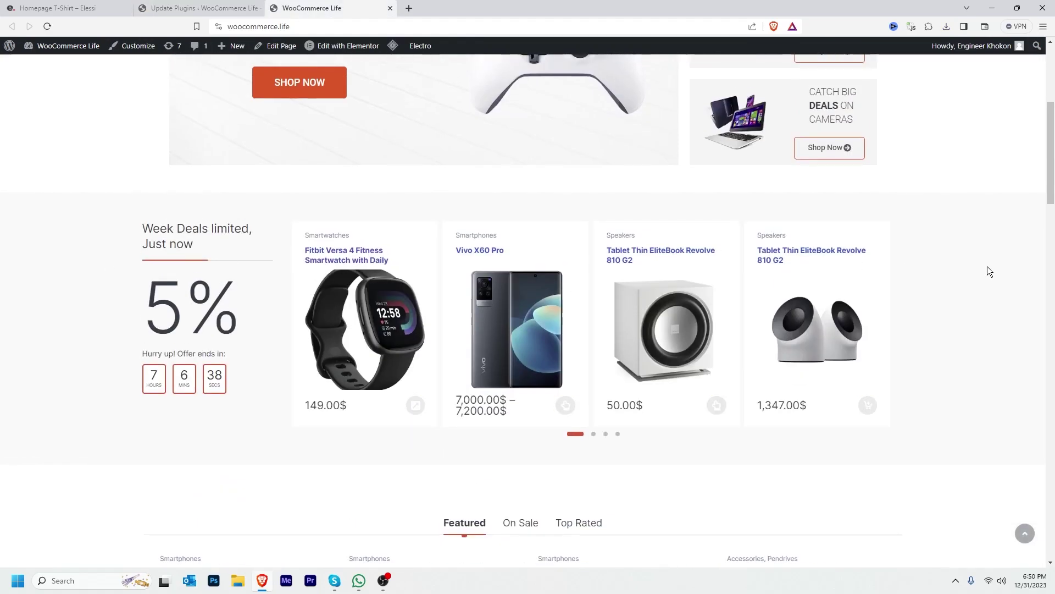
key("F5")
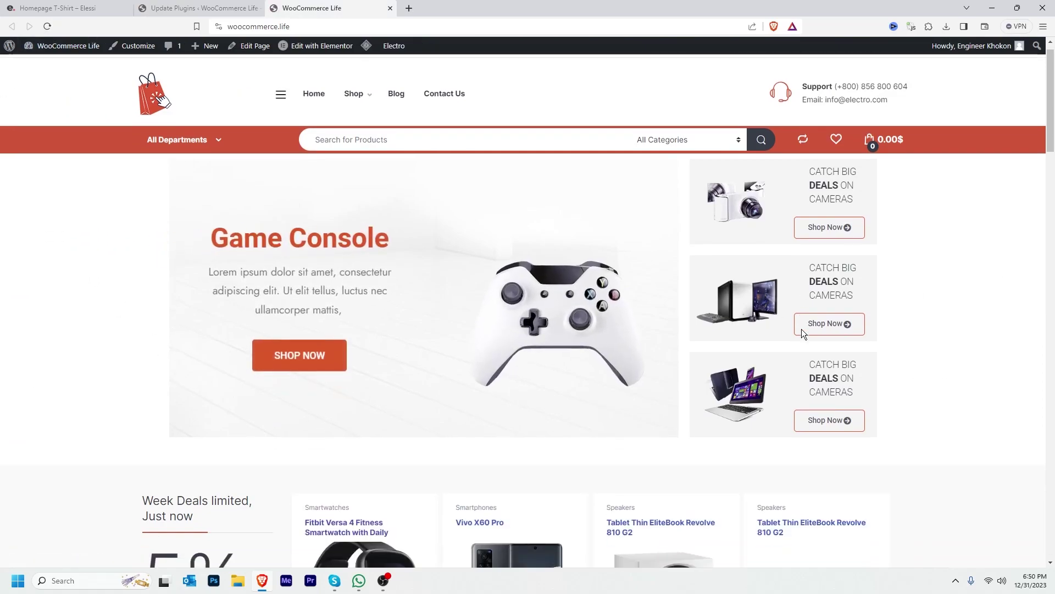
scroll(801, 328, "down", 15)
left_click(418, 242)
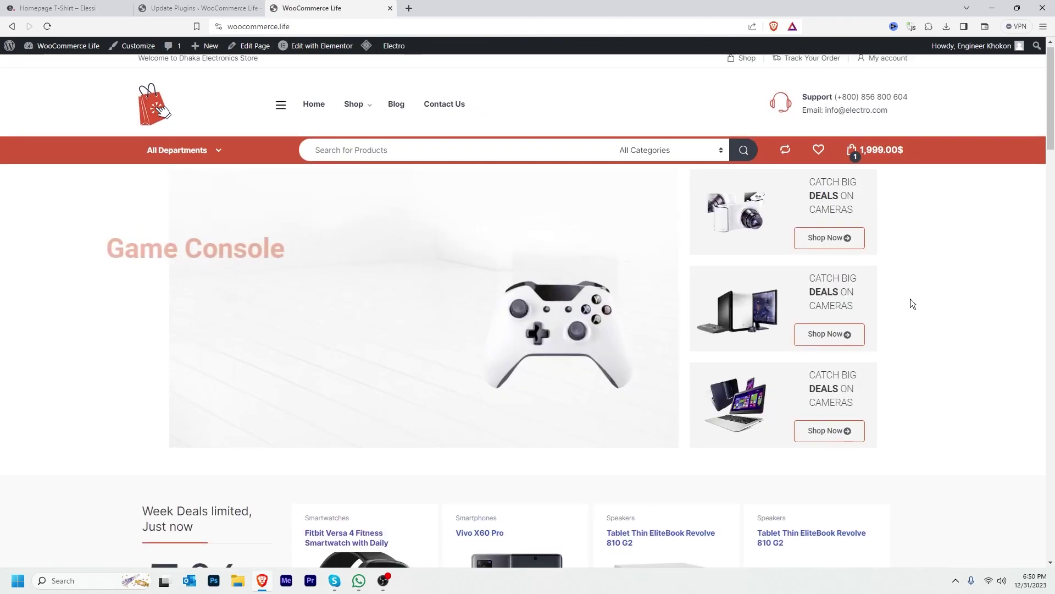
scroll(912, 299, "down", 15)
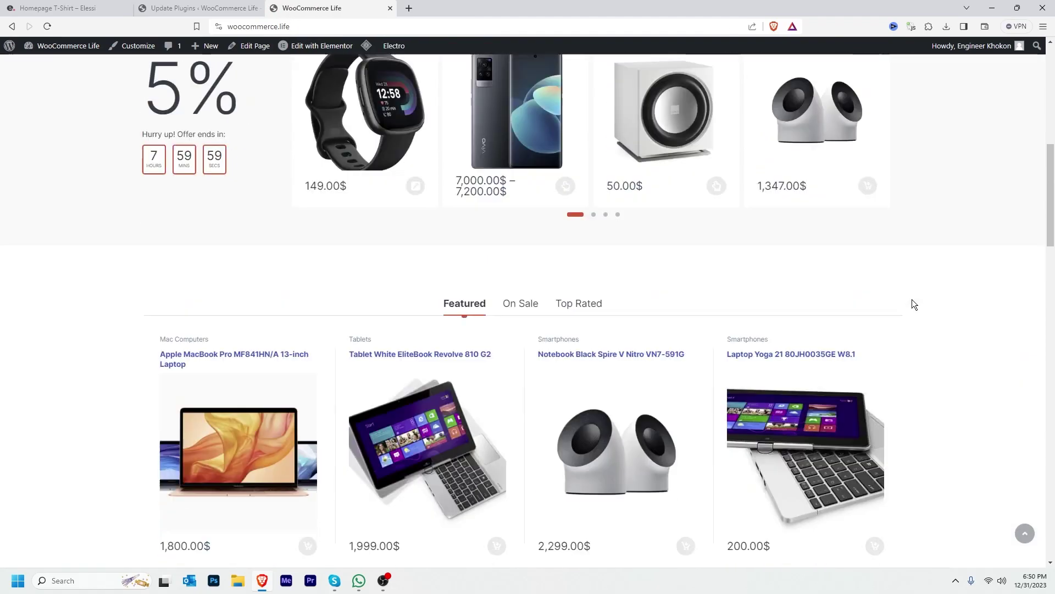
left_click(184, 7)
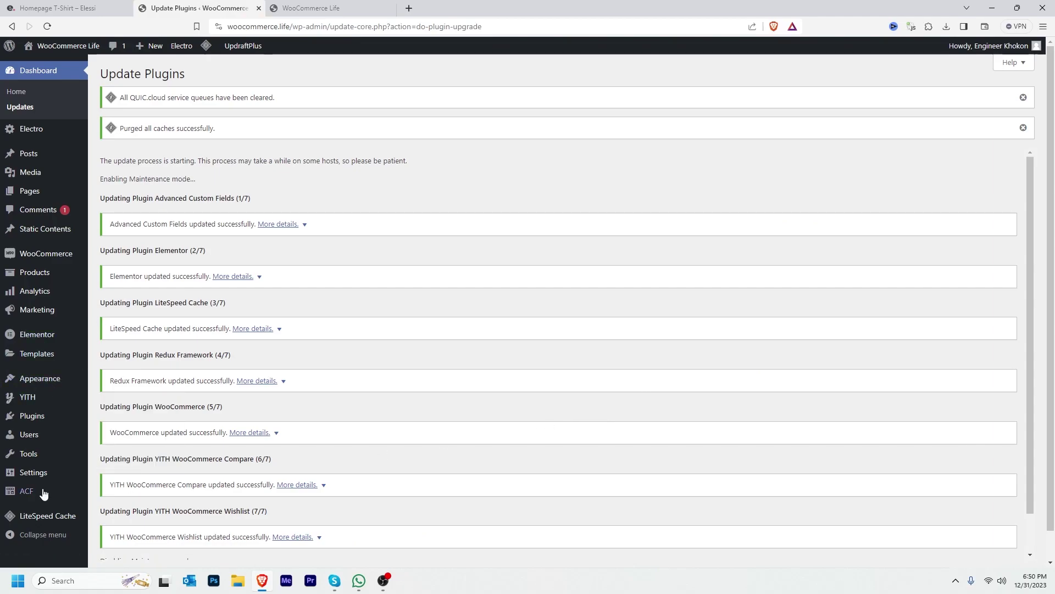
Step: Take a new UpdraftPlus backup of database and files from Settings > UpdraftPlus Backups
mouse_move(37, 480)
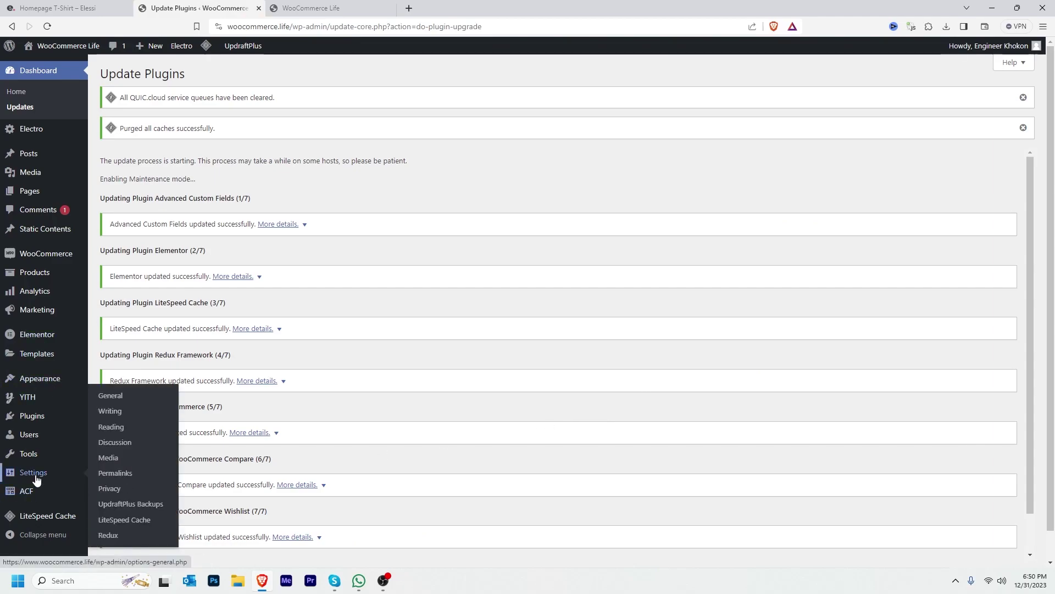
left_click(143, 508)
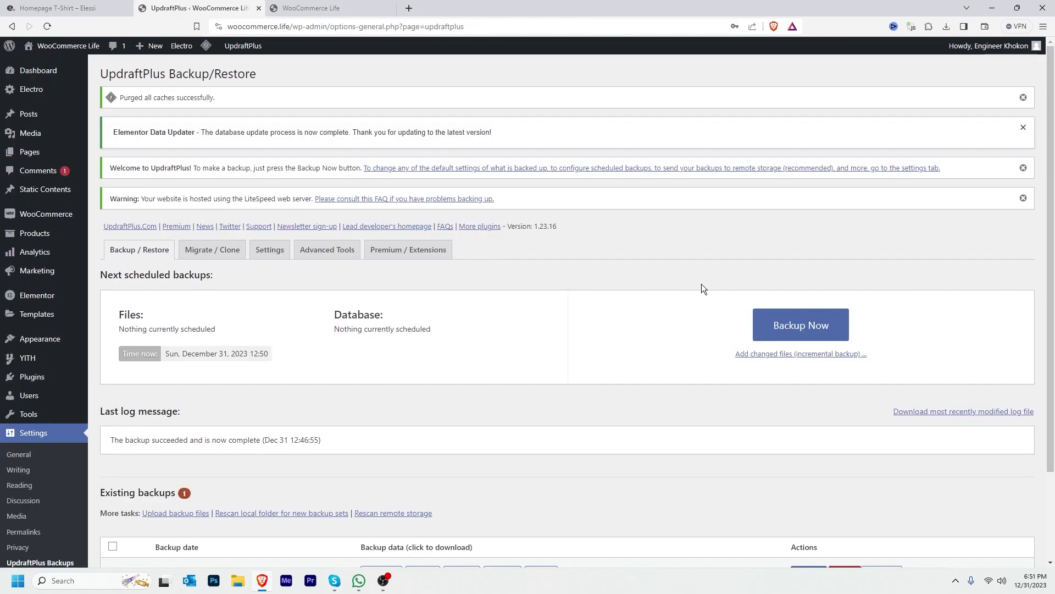
left_click(801, 329)
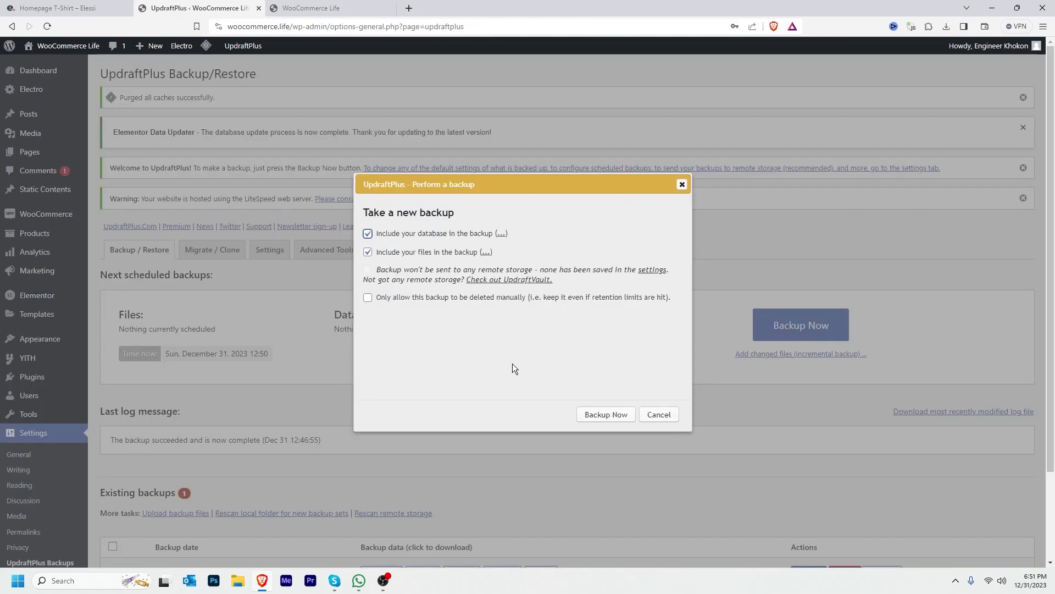
left_click(604, 420)
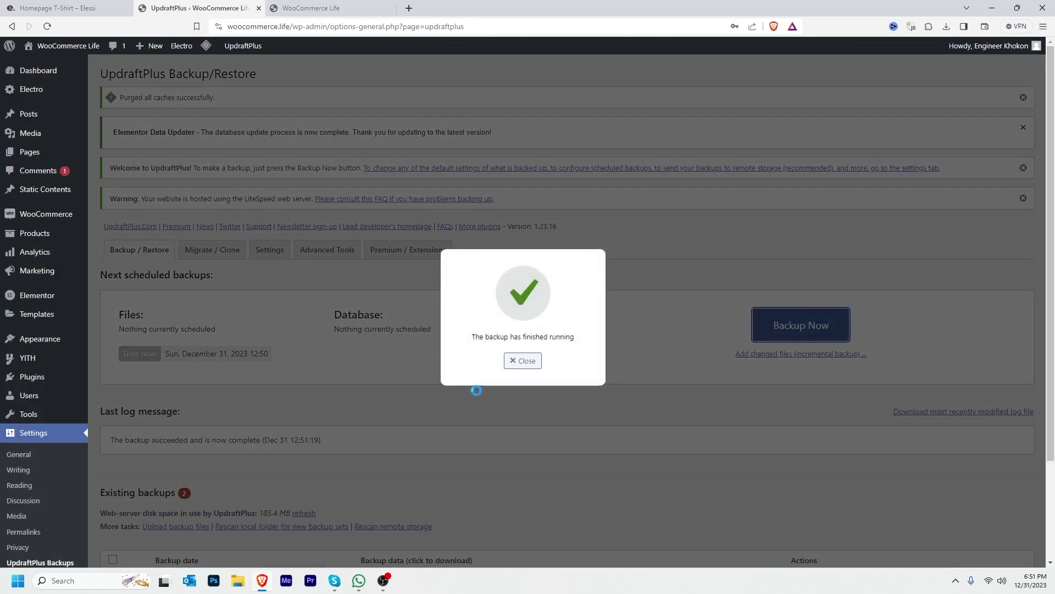
left_click(525, 363)
Step: Confirm Existing backups lists only the 12:51 backup, and check the storefront
scroll(227, 340, "down", 2)
left_click_drag(132, 372, 167, 370)
left_click_drag(230, 461, 207, 463)
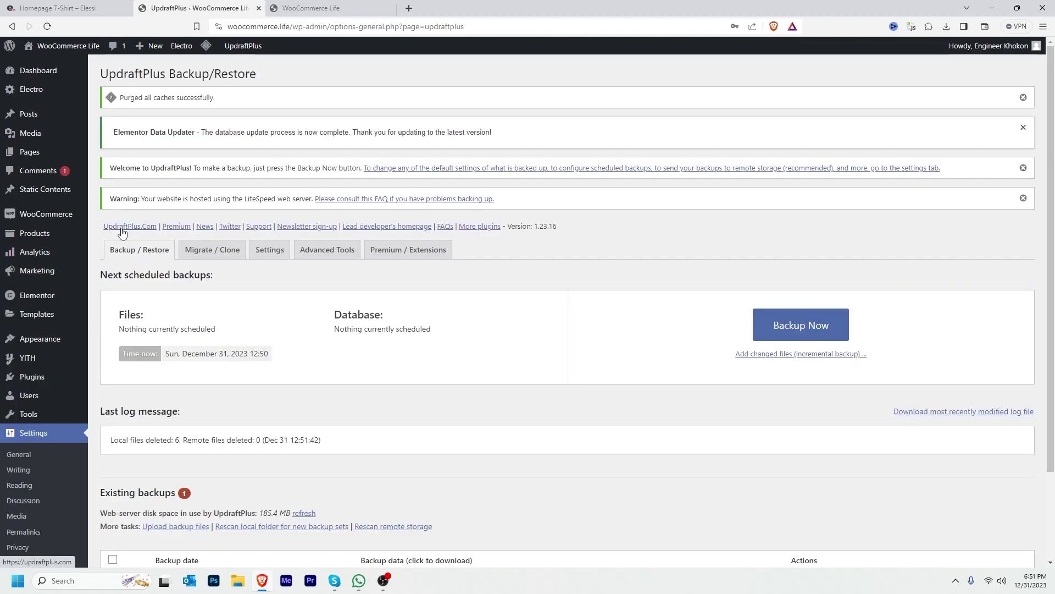
left_click(311, 7)
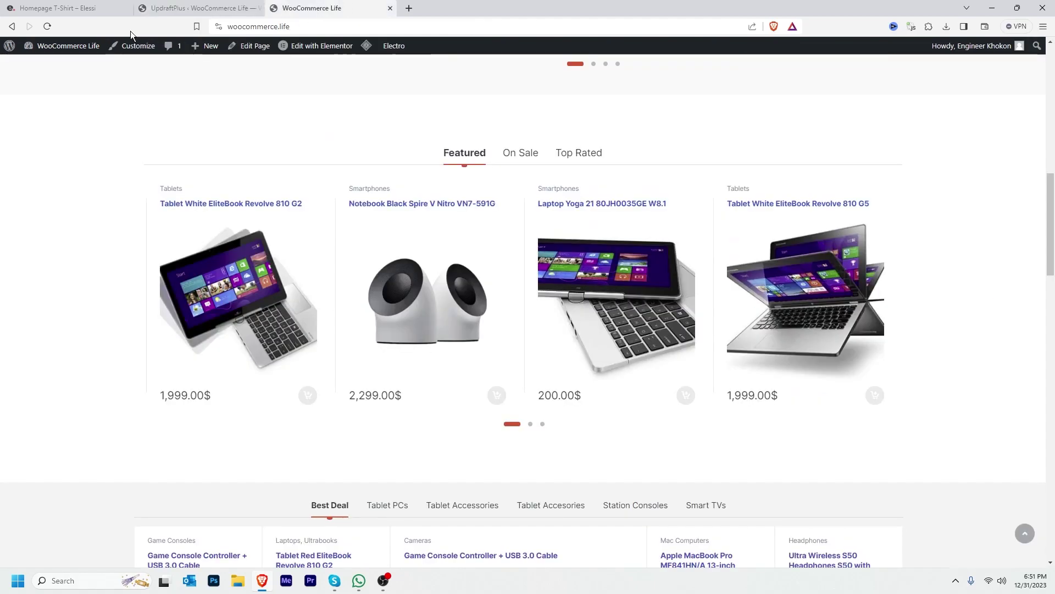
left_click(157, 6)
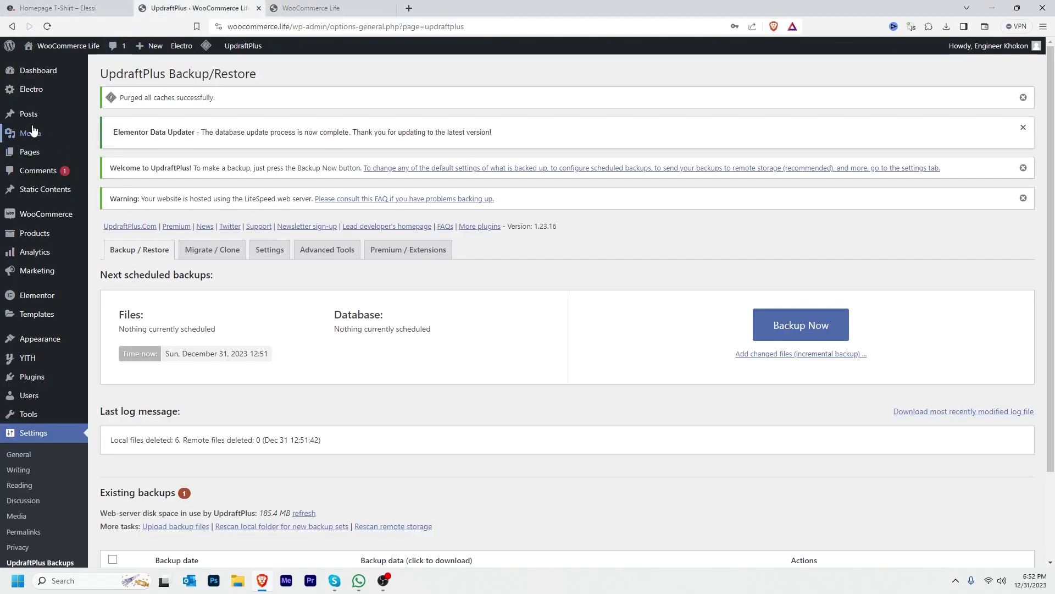
Step: Trash the Home — Front Page and permanently delete it from Trash
mouse_move(30, 157)
left_click(110, 154)
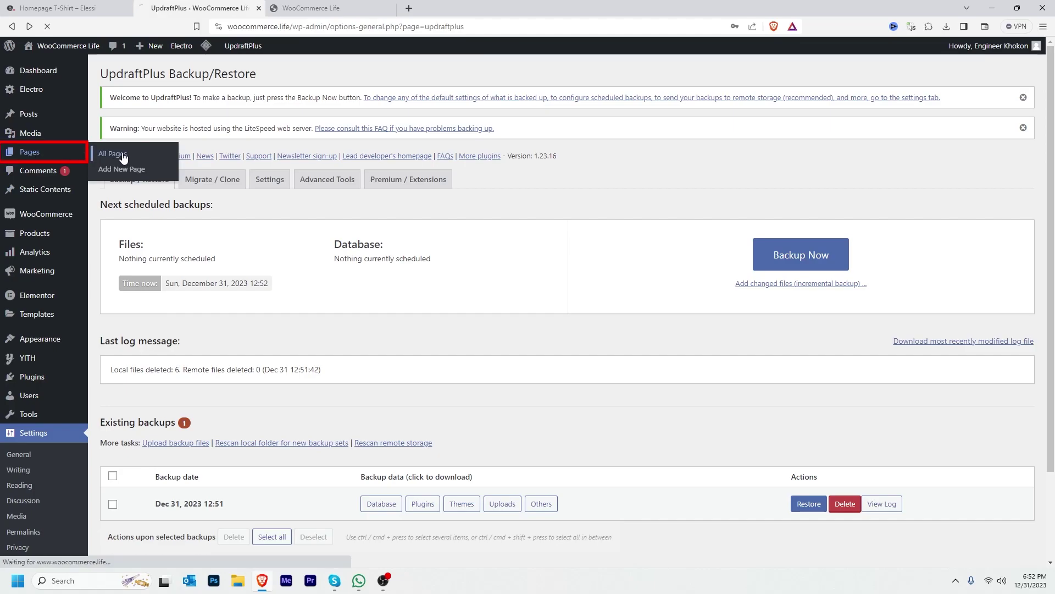
scroll(132, 345, "down", 5)
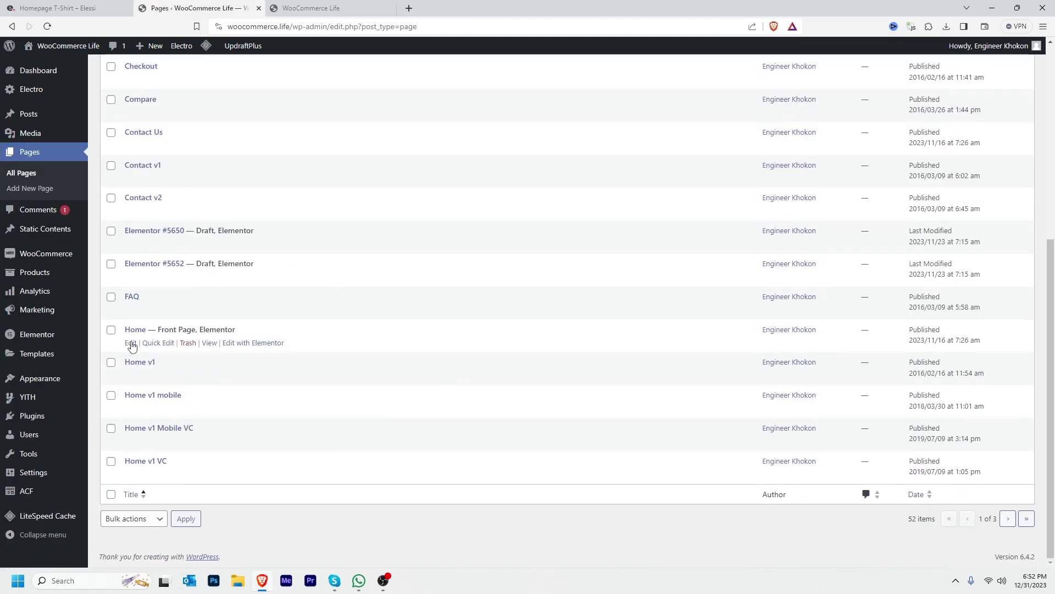
left_click(188, 343)
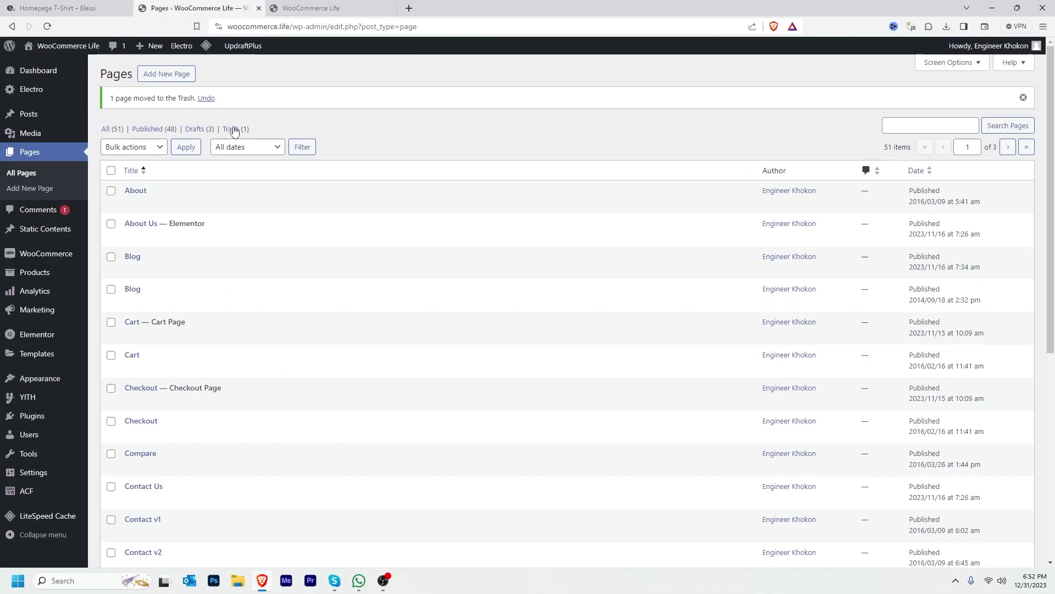
left_click(231, 129)
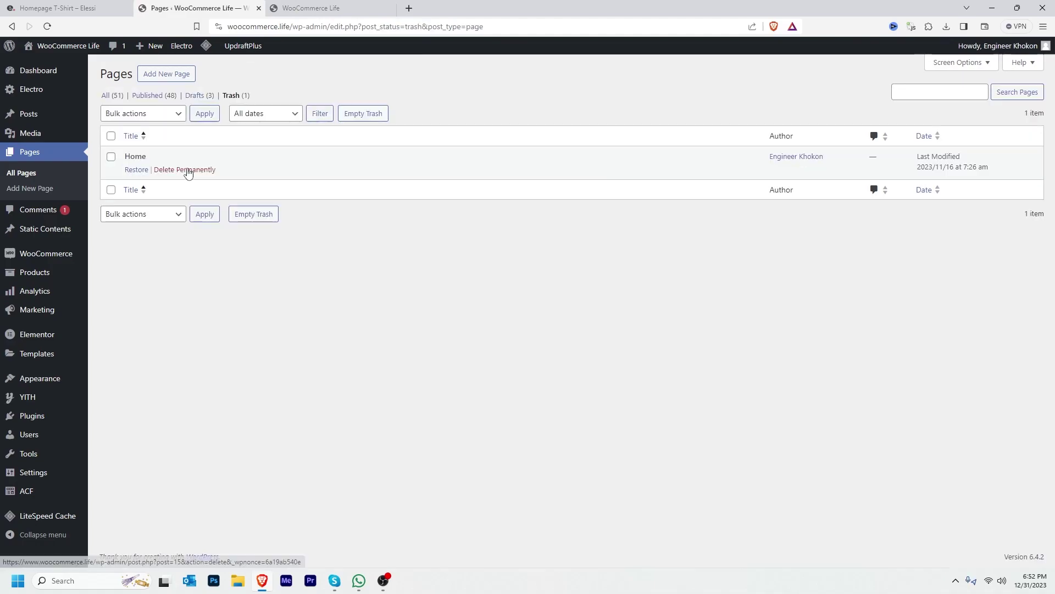
left_click(183, 170)
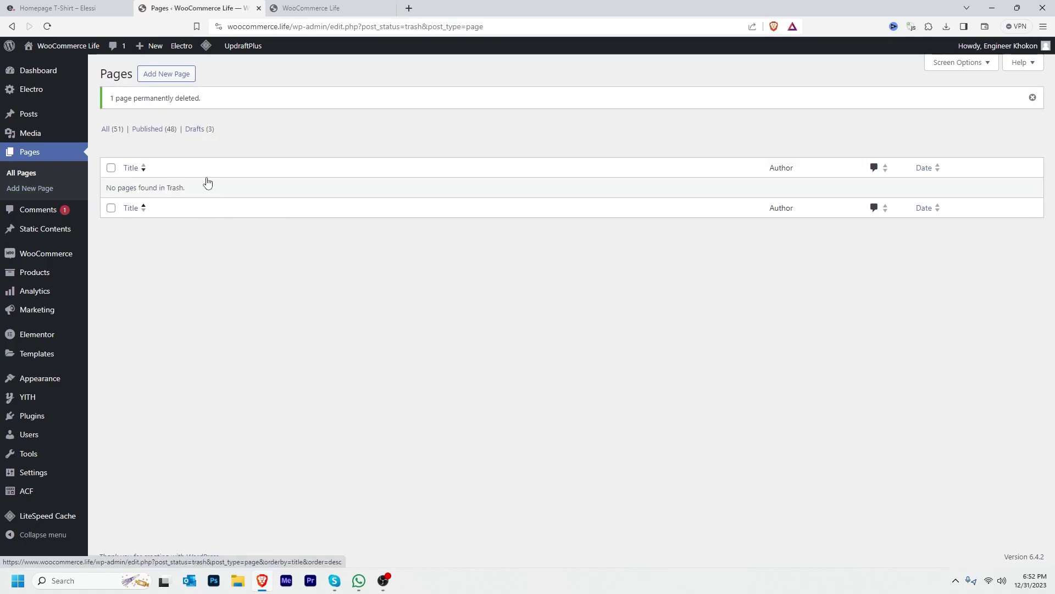
Step: Reload the storefront to see blog posts replacing the electronics homepage
left_click(346, 7)
left_click(47, 26)
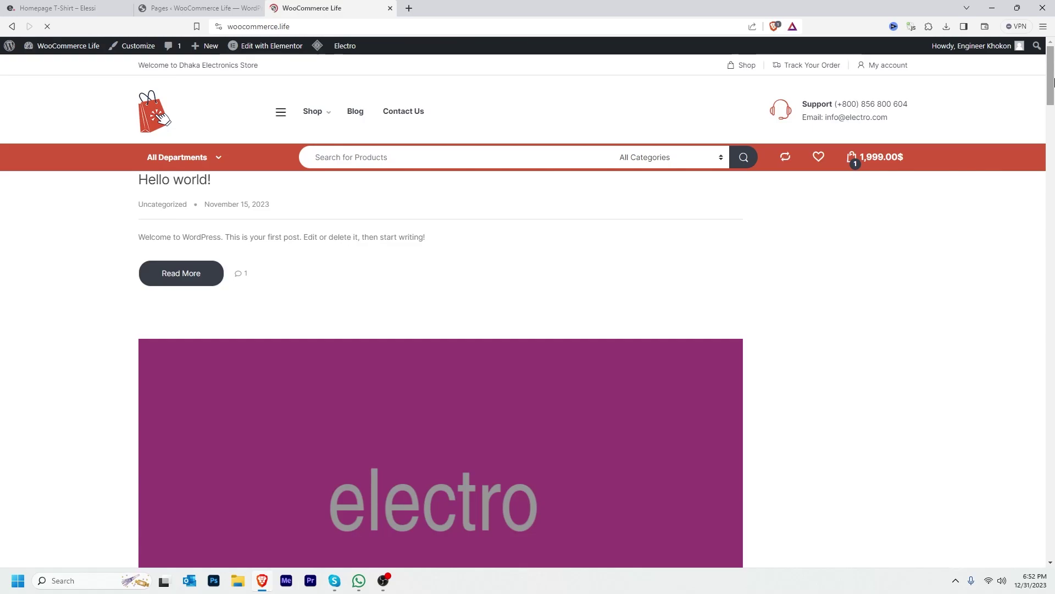
mouse_move(1051, 91)
left_mouse_down()
mouse_move(1052, 330)
mouse_move(1053, 102)
left_mouse_up()
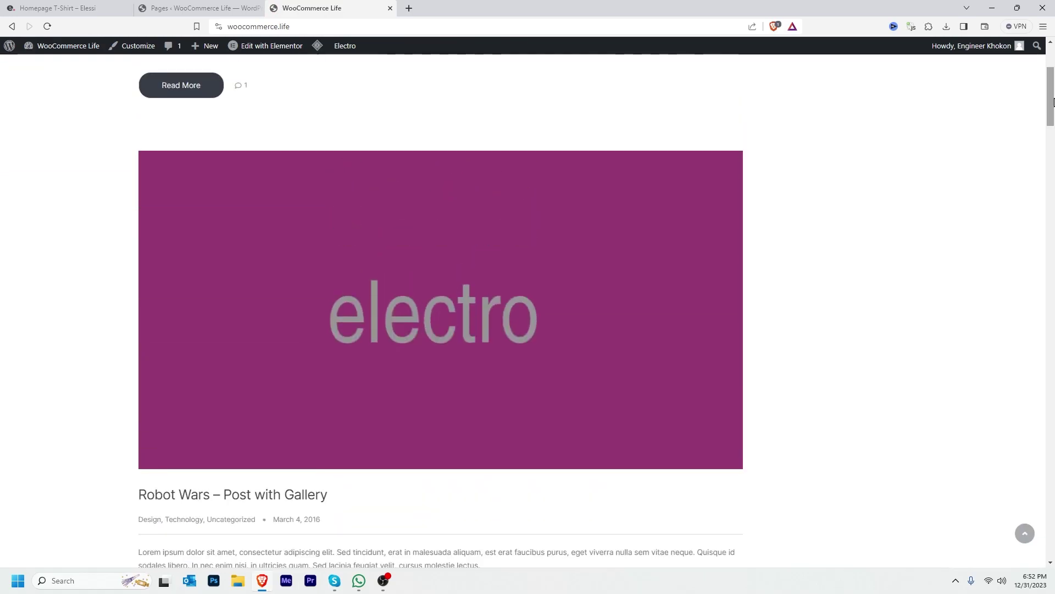
Step: Start restoring the Dec 31, 2023 12:51 backup from the UpdraftPlus Backups page
left_click(204, 8)
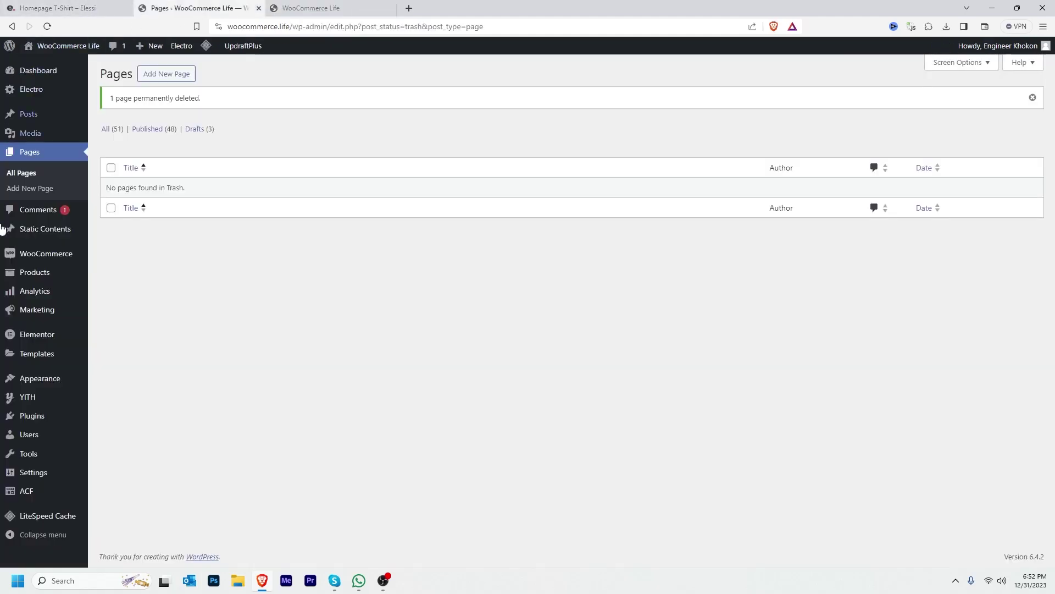
mouse_move(25, 474)
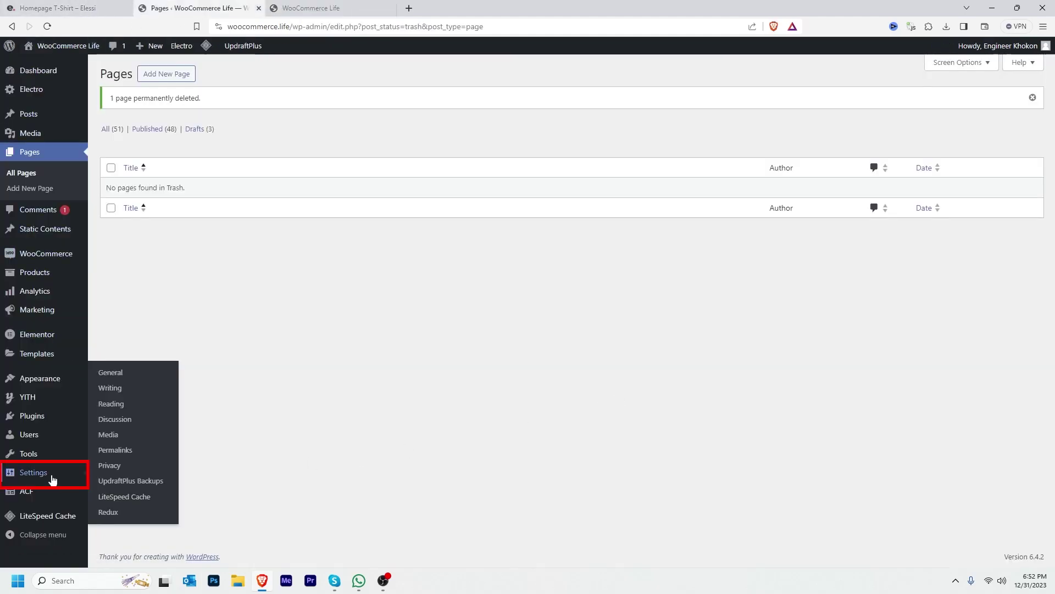
left_click(138, 487)
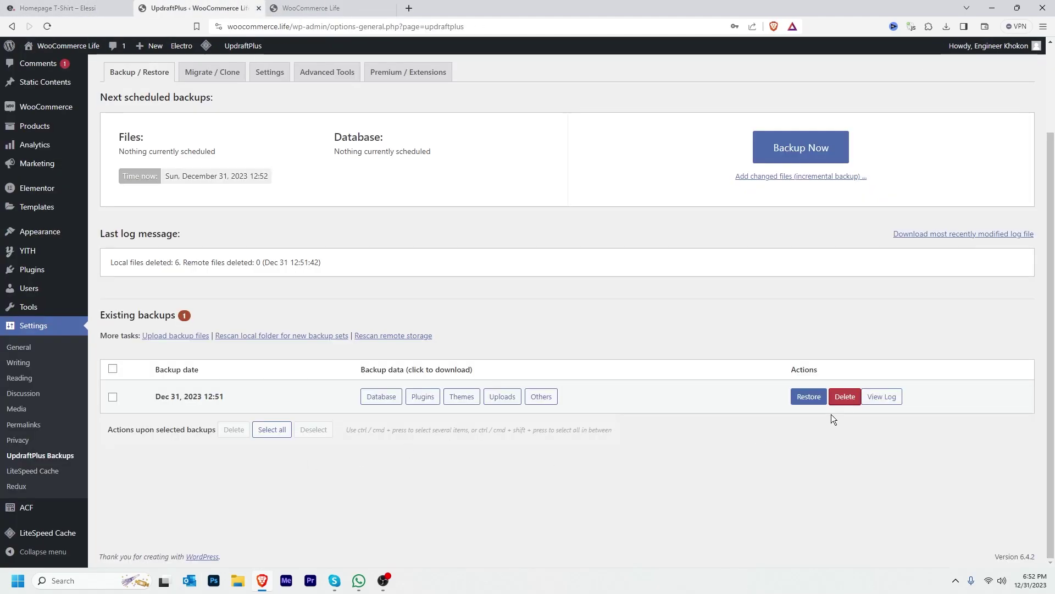
left_click(805, 396)
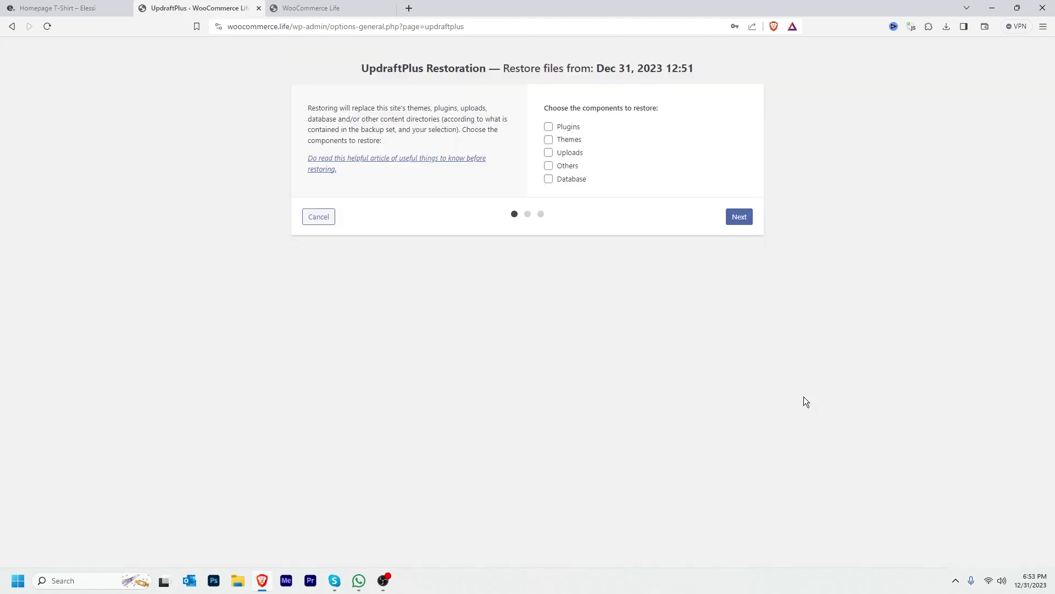
Step: Restore plugins, themes, uploads, others and database, then return to the configuration
left_click(549, 127)
left_click(548, 140)
left_click(548, 153)
left_click(549, 166)
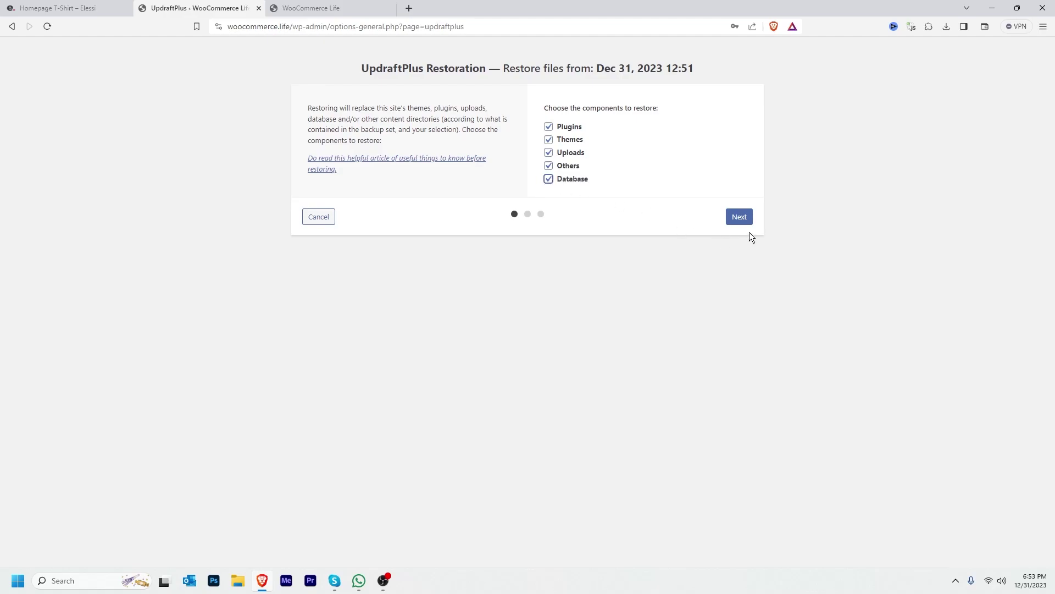
left_click(739, 217)
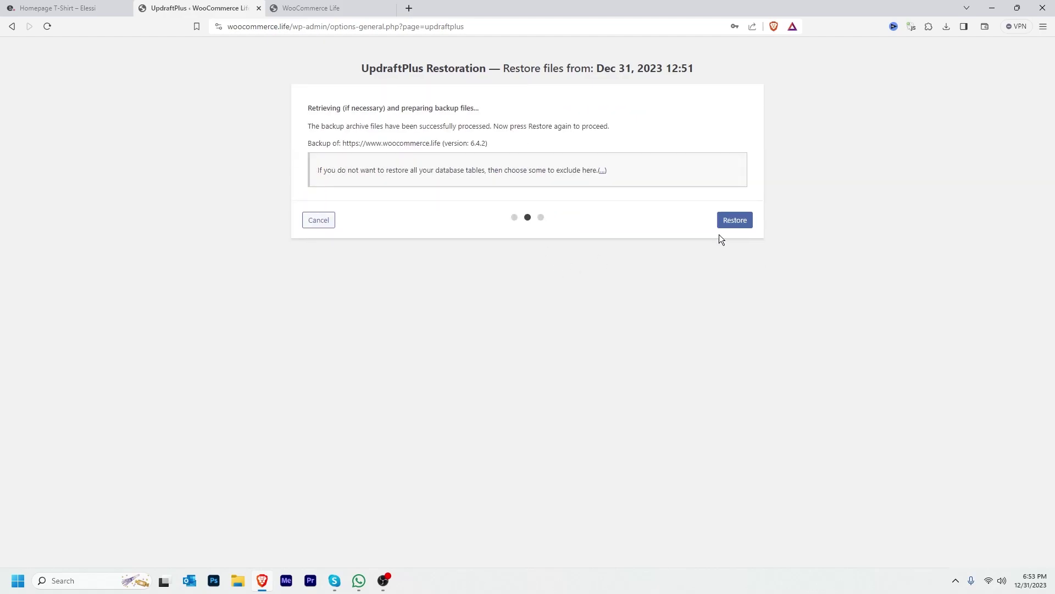
left_click(737, 221)
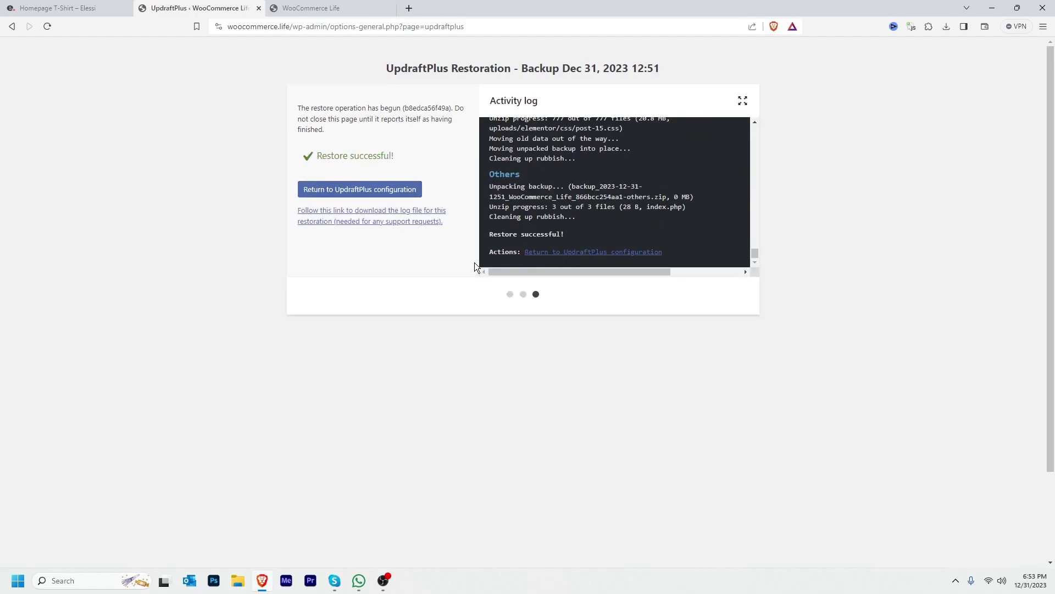
left_click(358, 189)
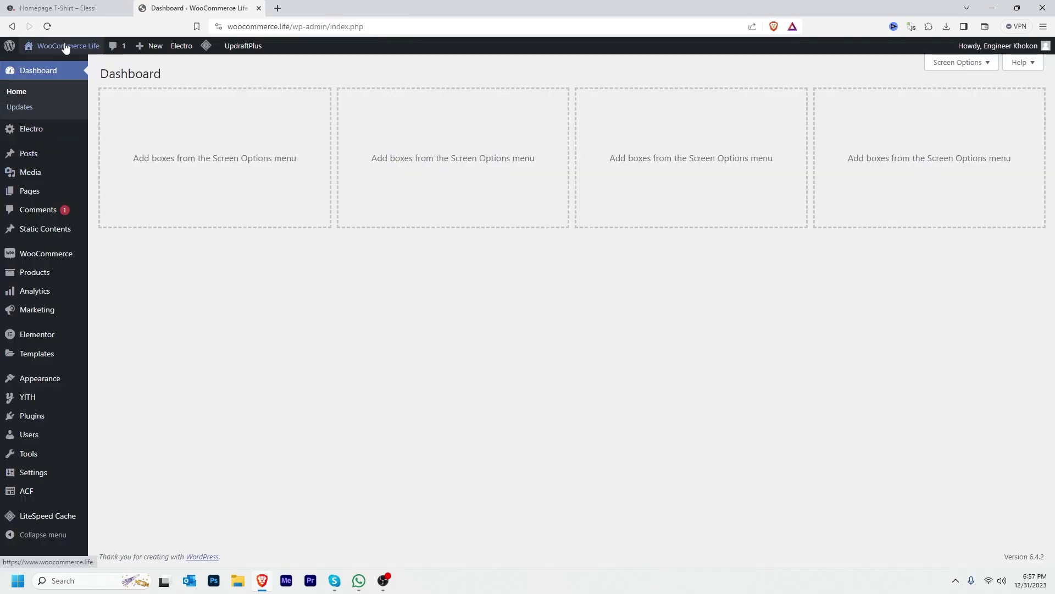
Step: View the electronics storefront in a new tab, then return to the UpdraftPlus backups page
middle_click(52, 66)
left_click(320, 6)
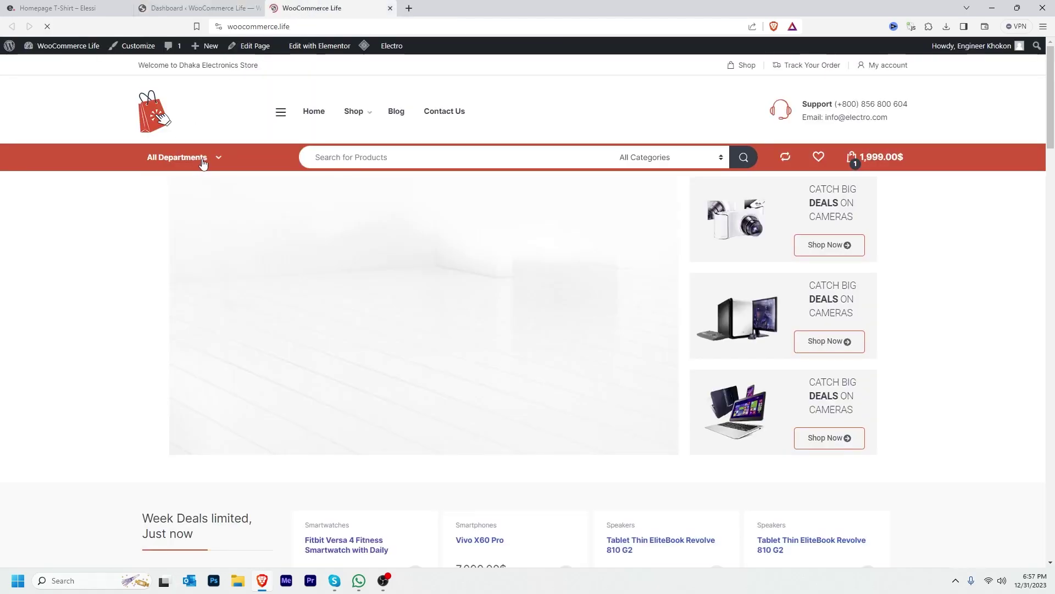
left_click_drag(1054, 101, 1054, 287)
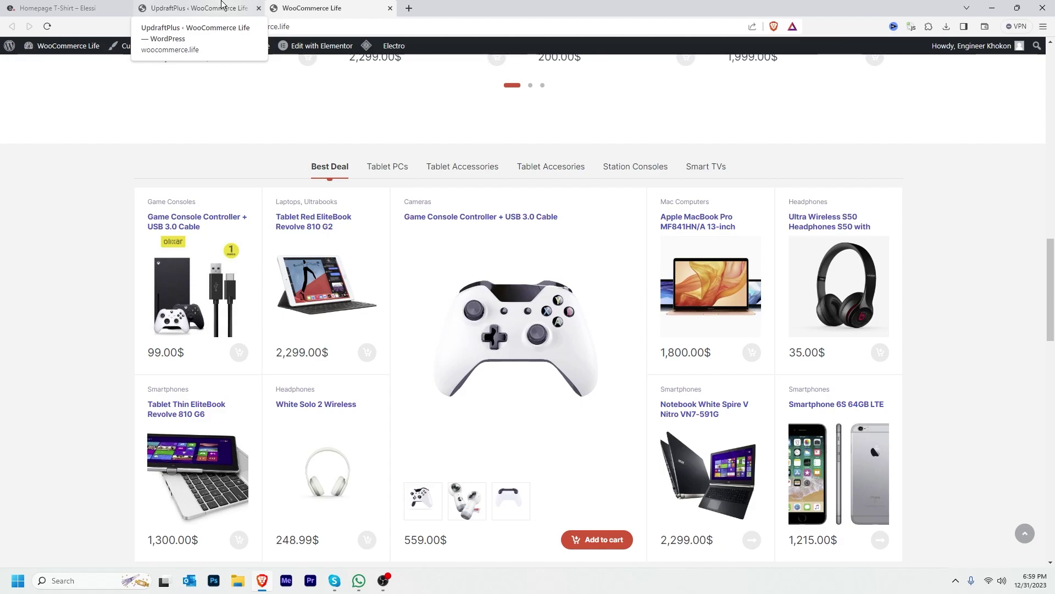
left_click(221, 6)
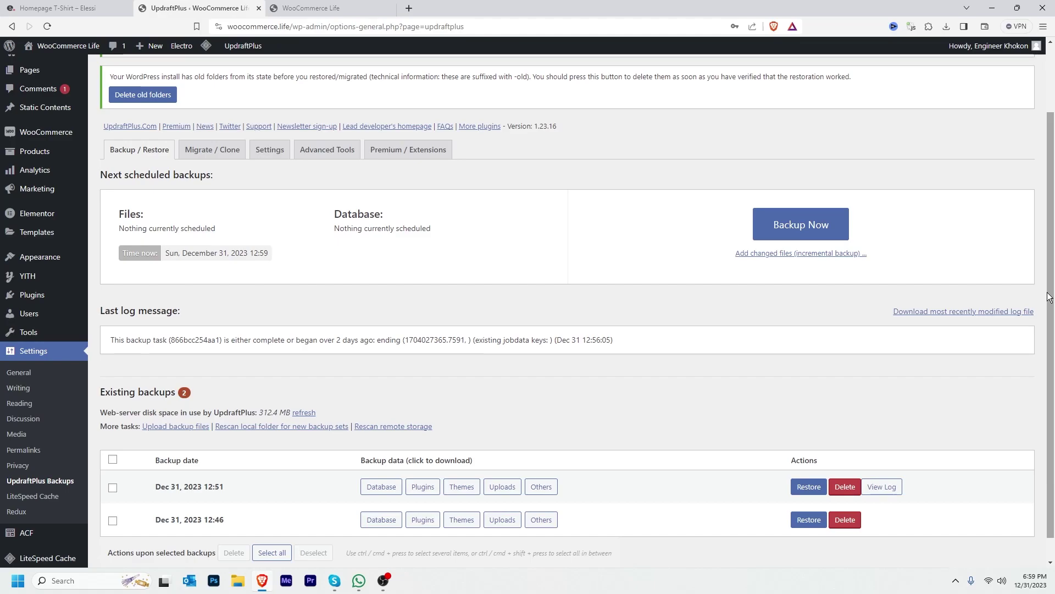
left_click(273, 157)
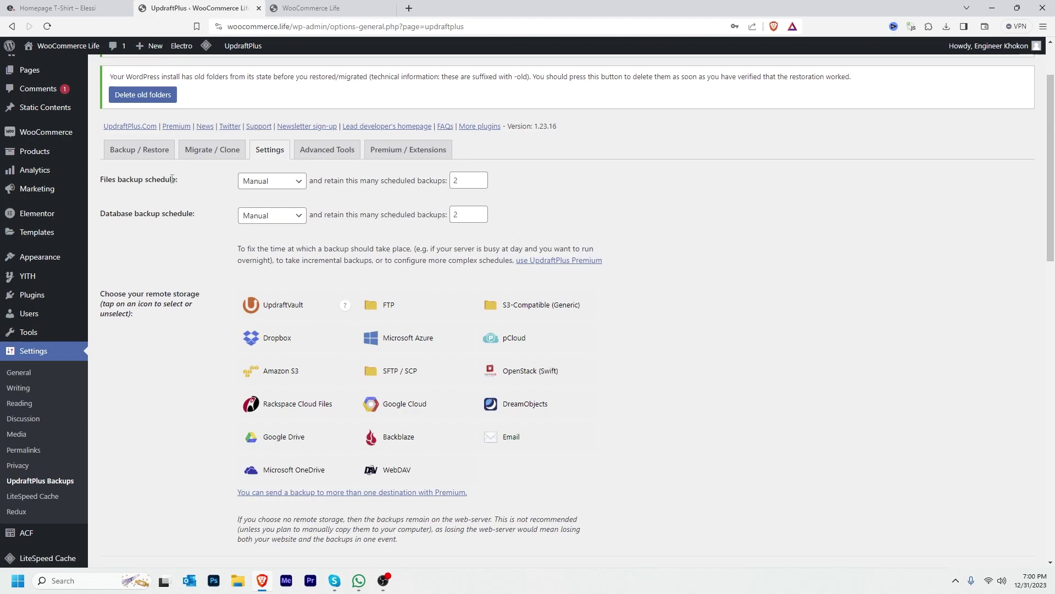
Step: Schedule files backups Weekly and set files retention to 4
left_click_drag(152, 181, 284, 186)
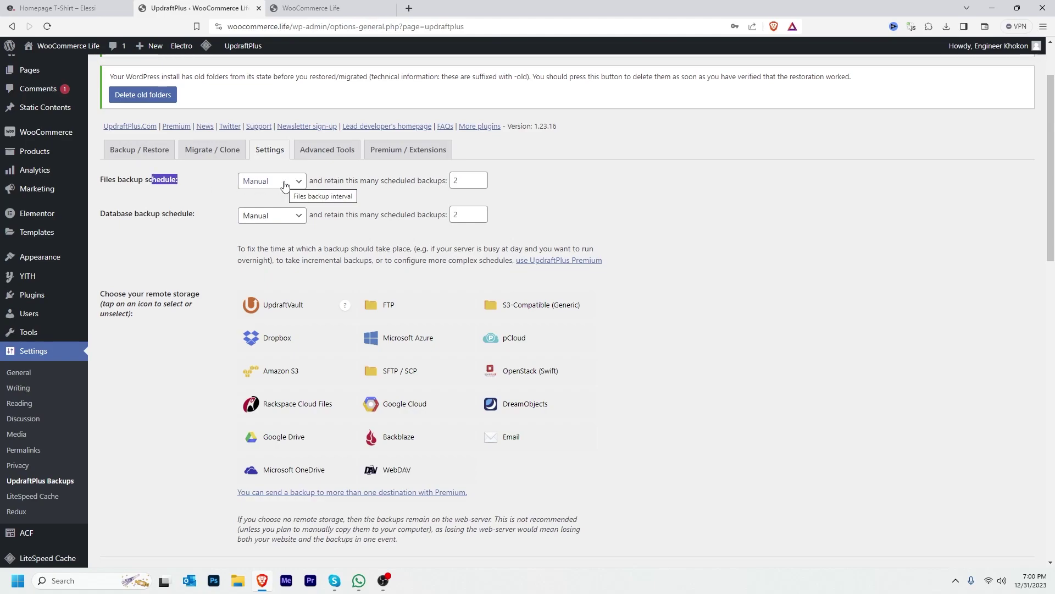
left_click(285, 186)
left_click(275, 207)
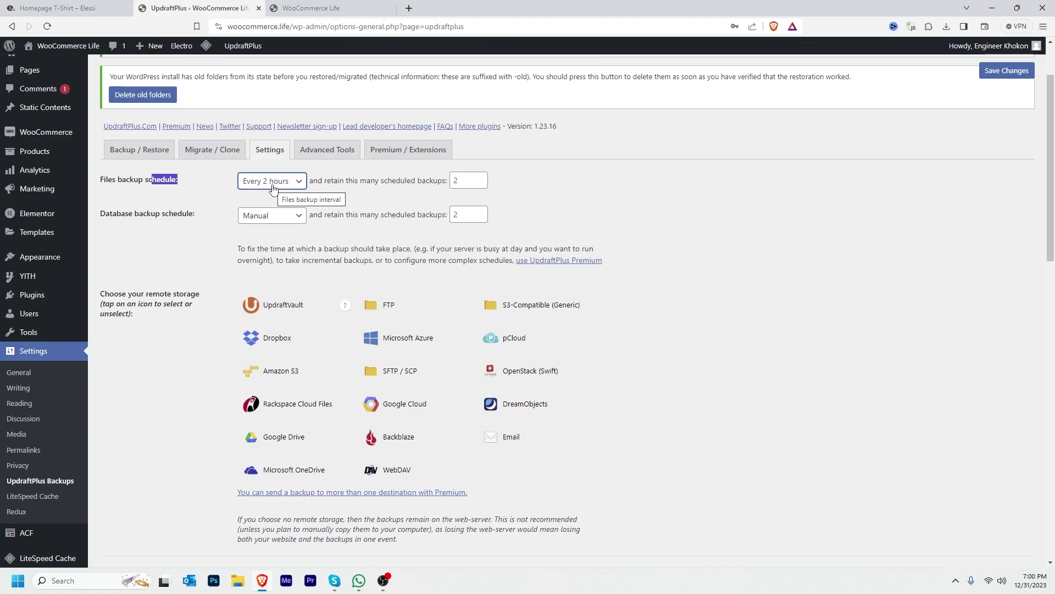
left_click(274, 187)
left_click(274, 217)
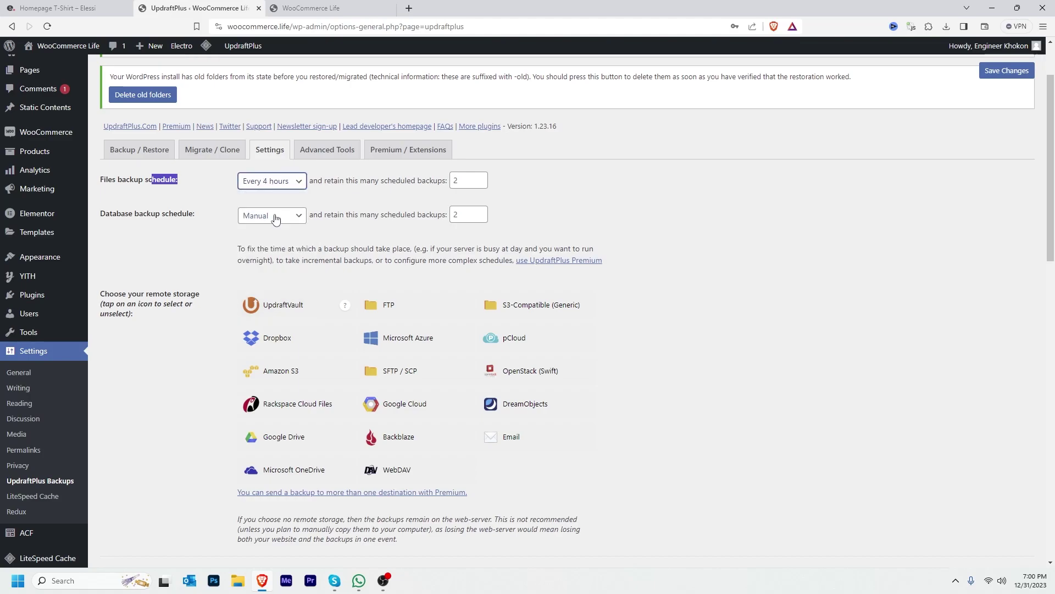
left_click(274, 181)
left_click(268, 251)
left_click(278, 181)
left_click(266, 262)
left_click(282, 187)
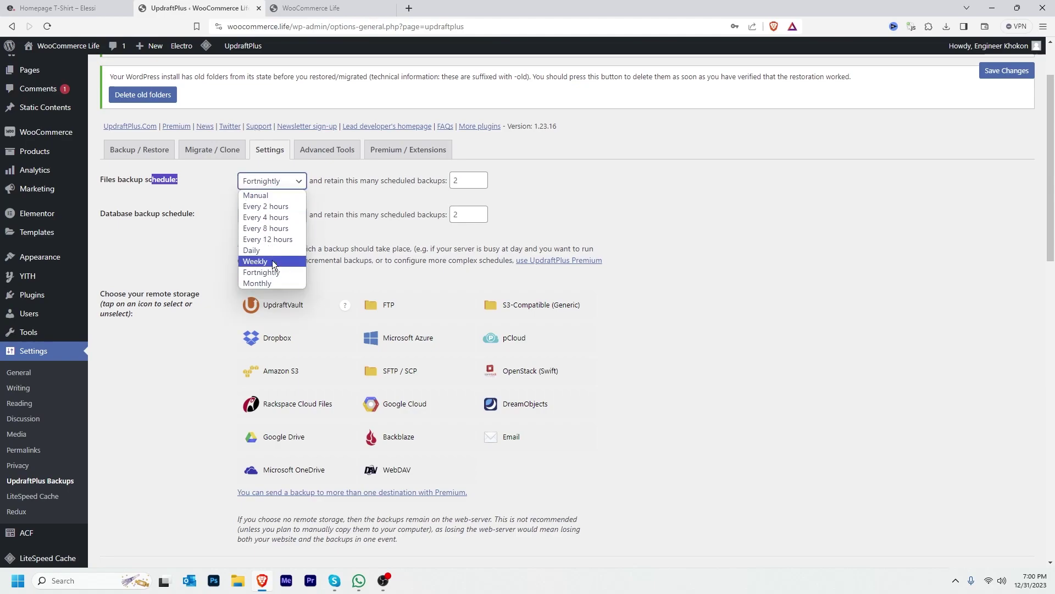
left_click(271, 281)
left_click(272, 181)
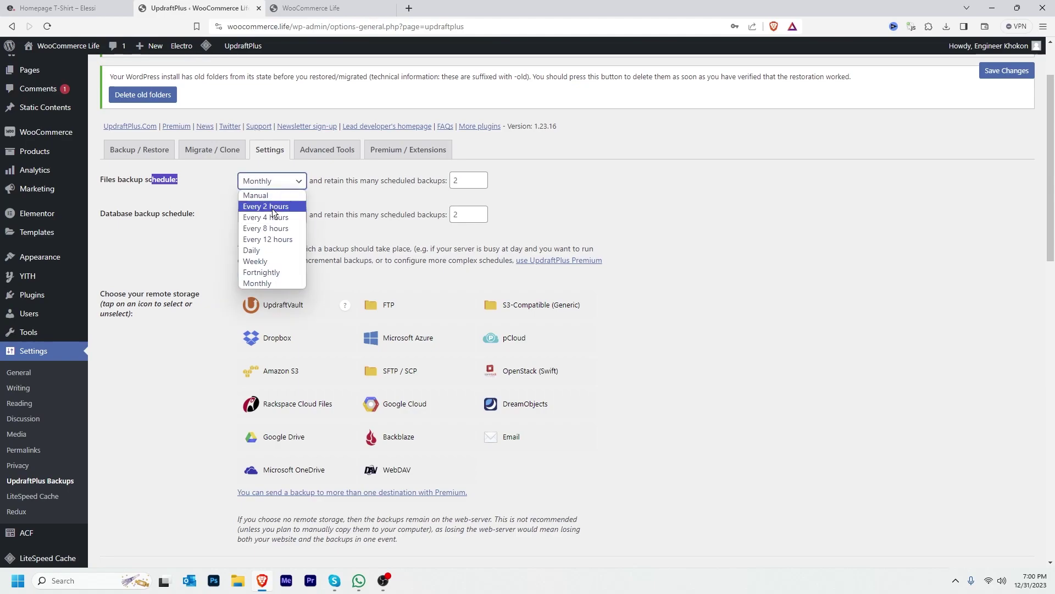
left_click(265, 260)
double_click(465, 182)
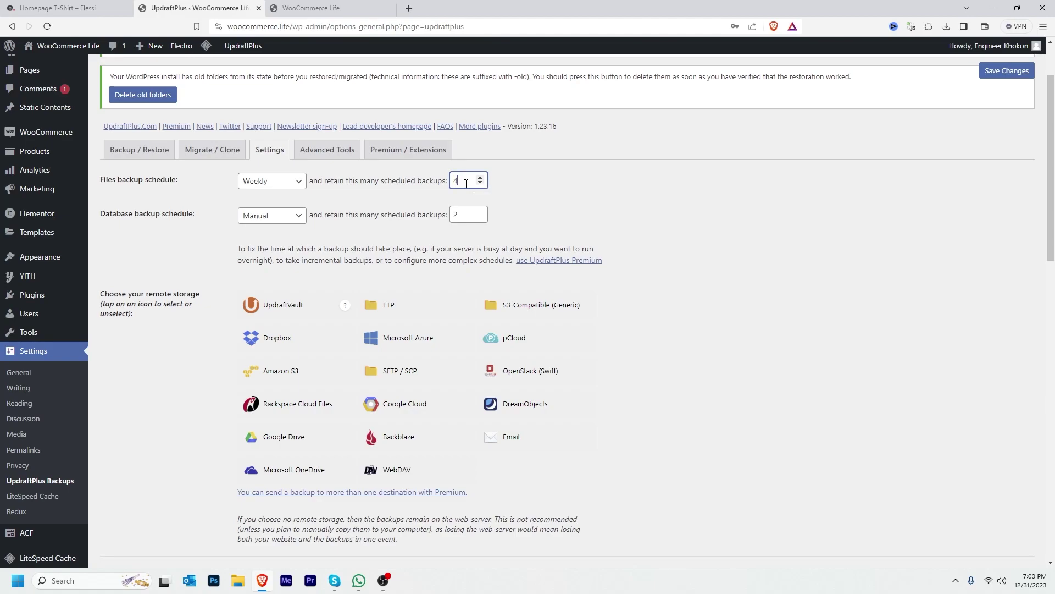
type("4")
left_click(382, 187)
Step: Schedule database backups Weekly with 4 retained, and save the settings
left_click(252, 216)
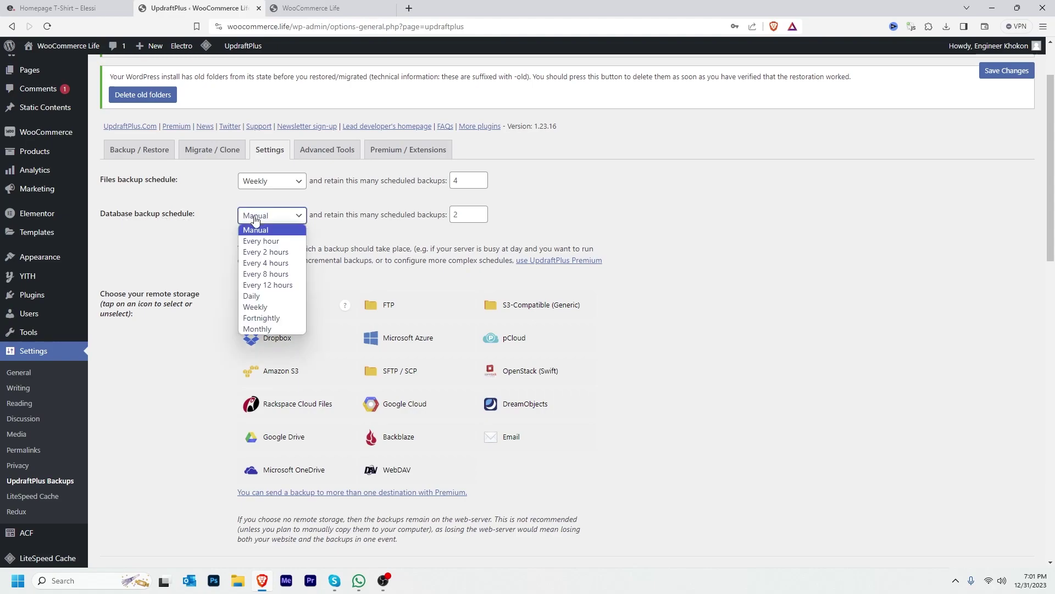
left_click(267, 309)
left_click_drag(461, 217, 442, 215)
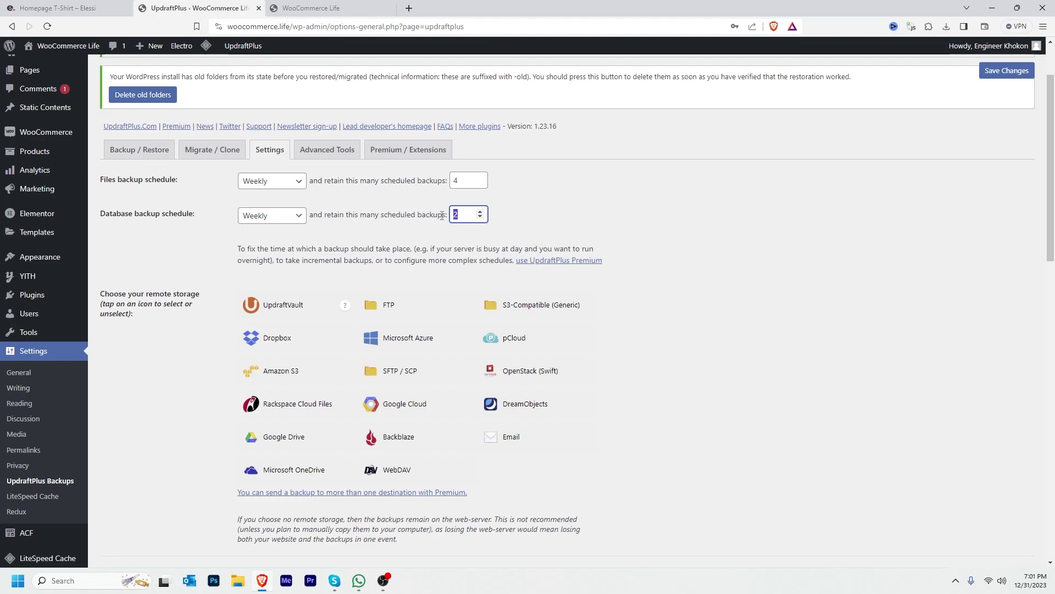
key("Return")
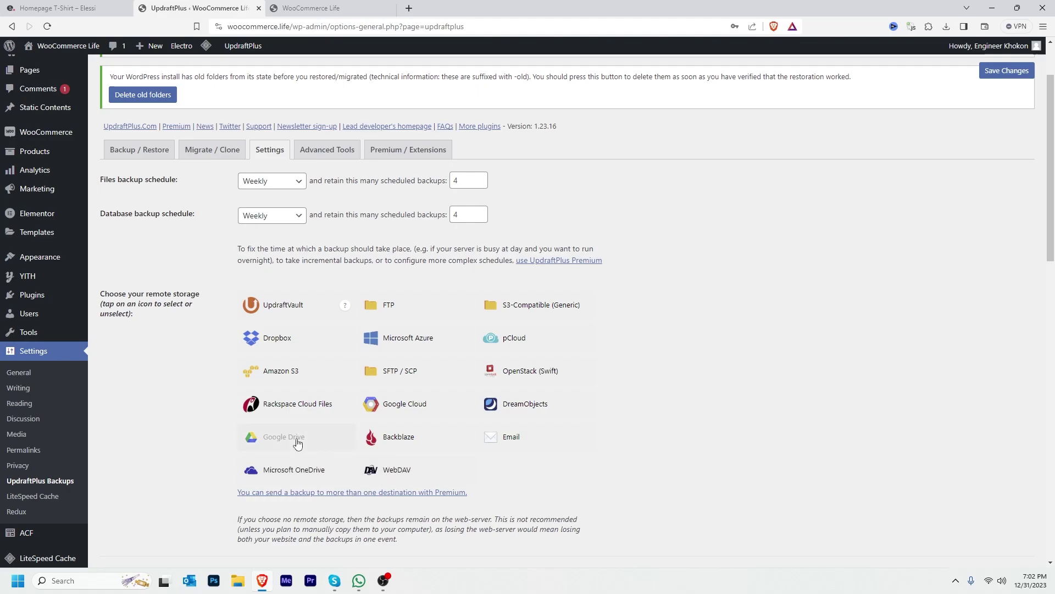
Step: Choose Google Drive as remote storage and authorise UpdraftPlus with the chosen Google account
left_click(276, 443)
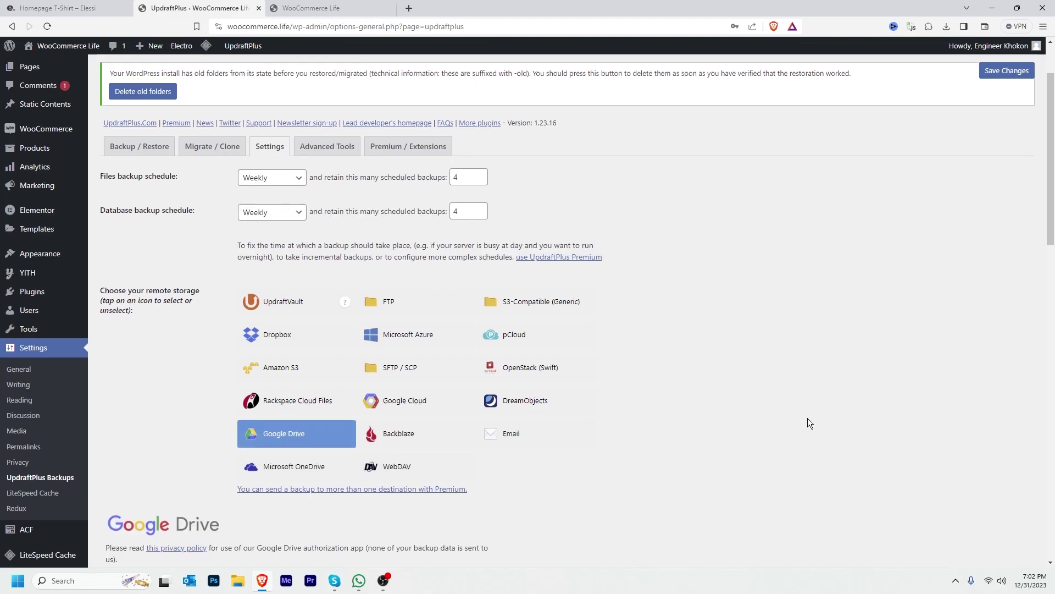
scroll(808, 421, "down", 6)
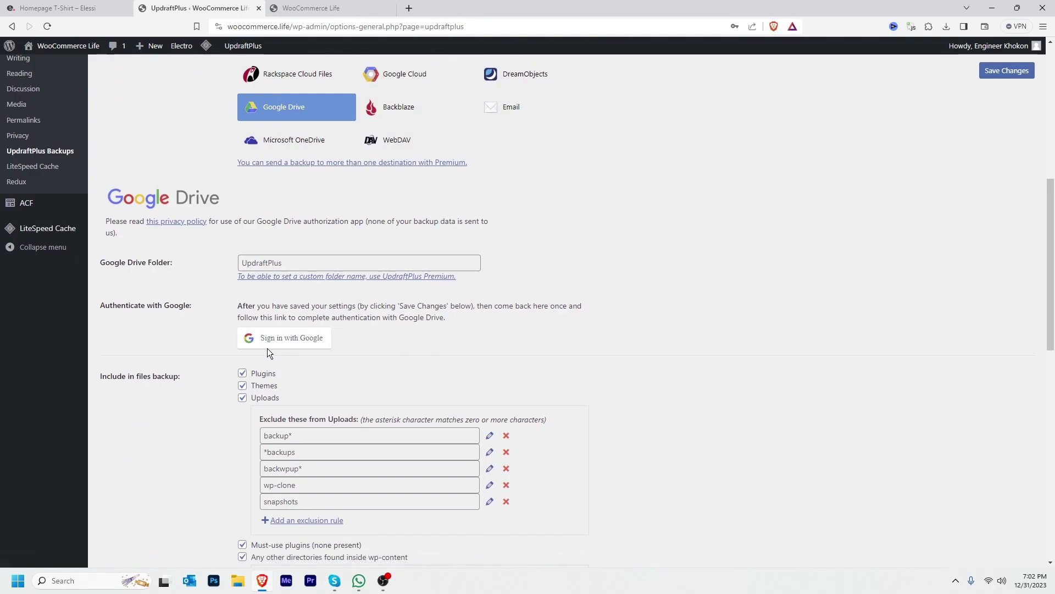
left_click(280, 340)
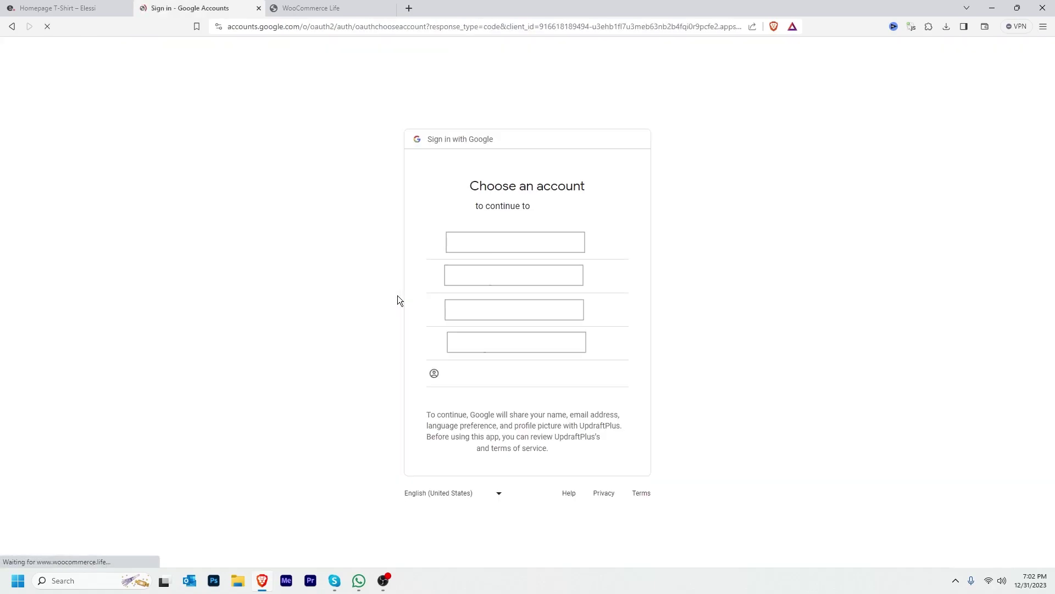
left_click(487, 323)
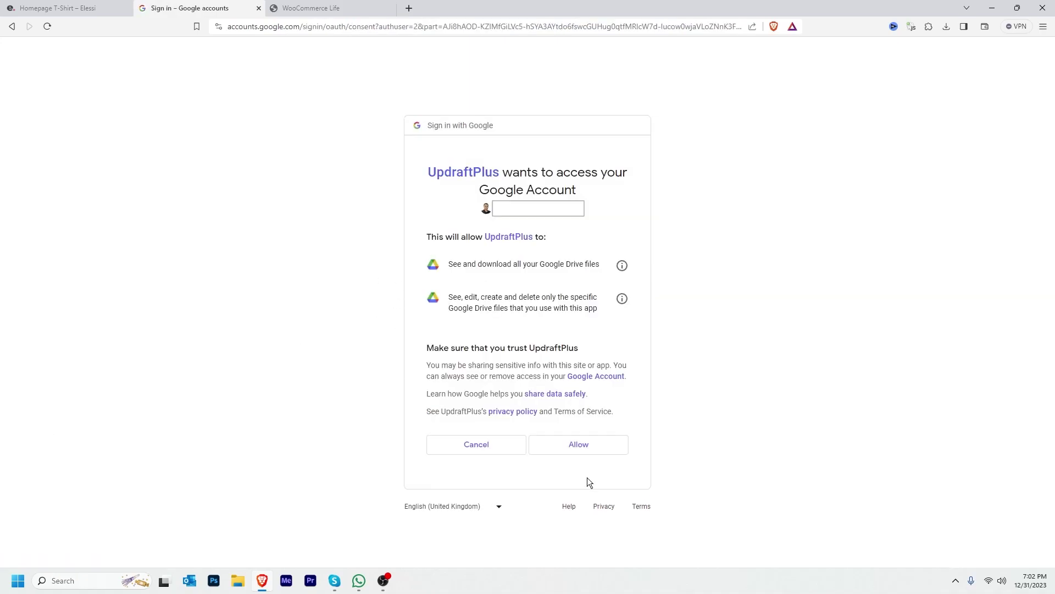
left_click(584, 446)
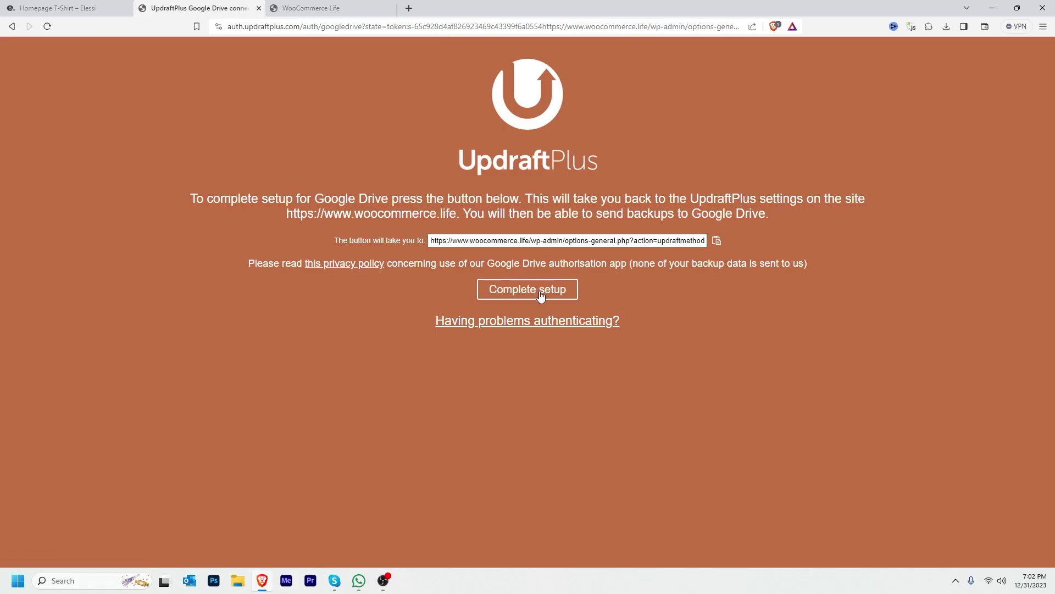
left_click(538, 296)
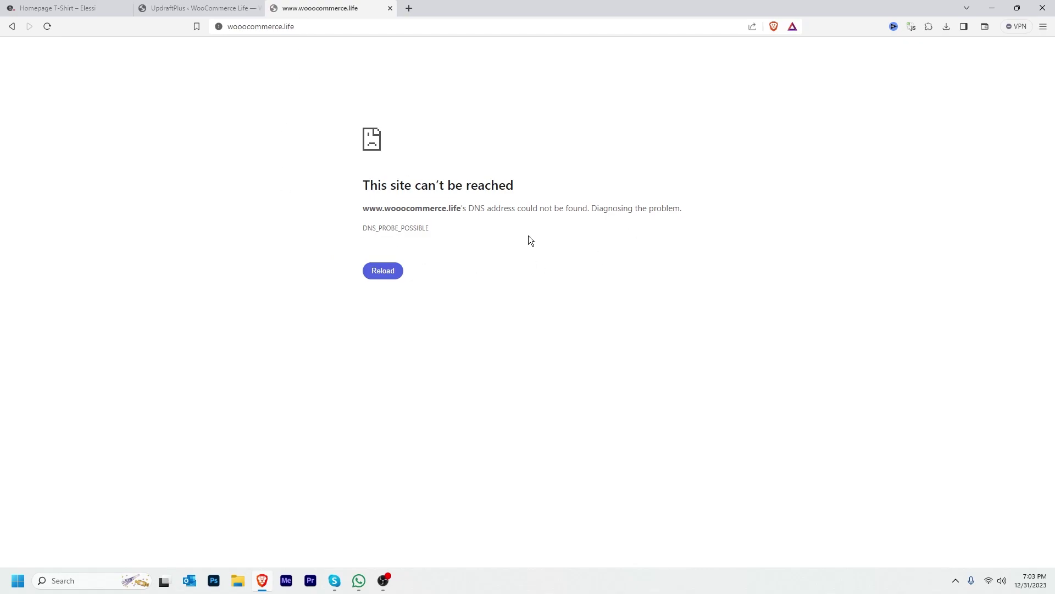
Step: Append wp-admin to the site address and fix the misspelled domain to woocommerce.life
left_click(358, 28)
key("End")
type("wp-admin")
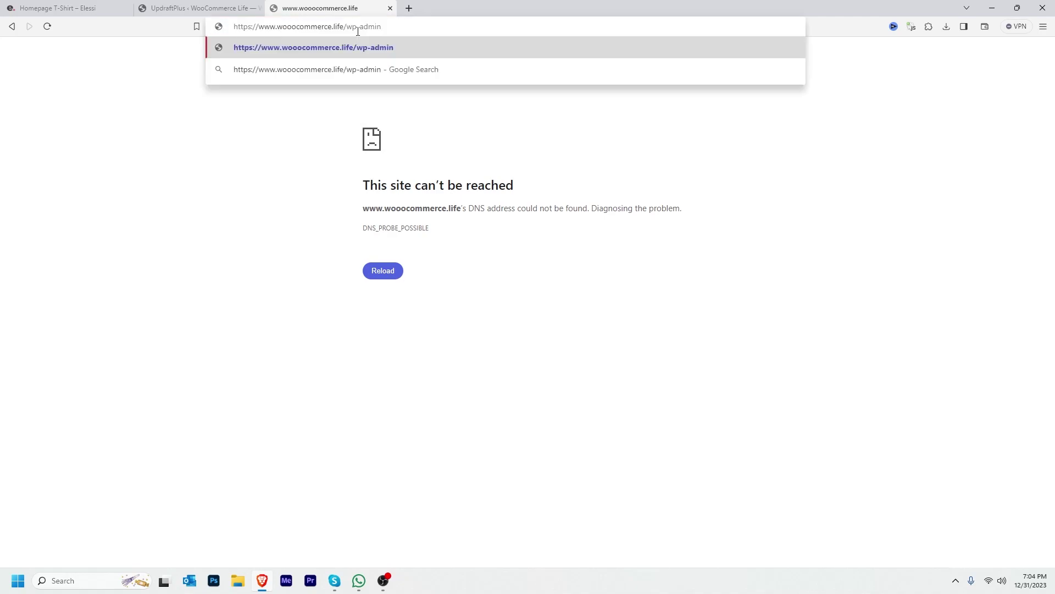
key("Return")
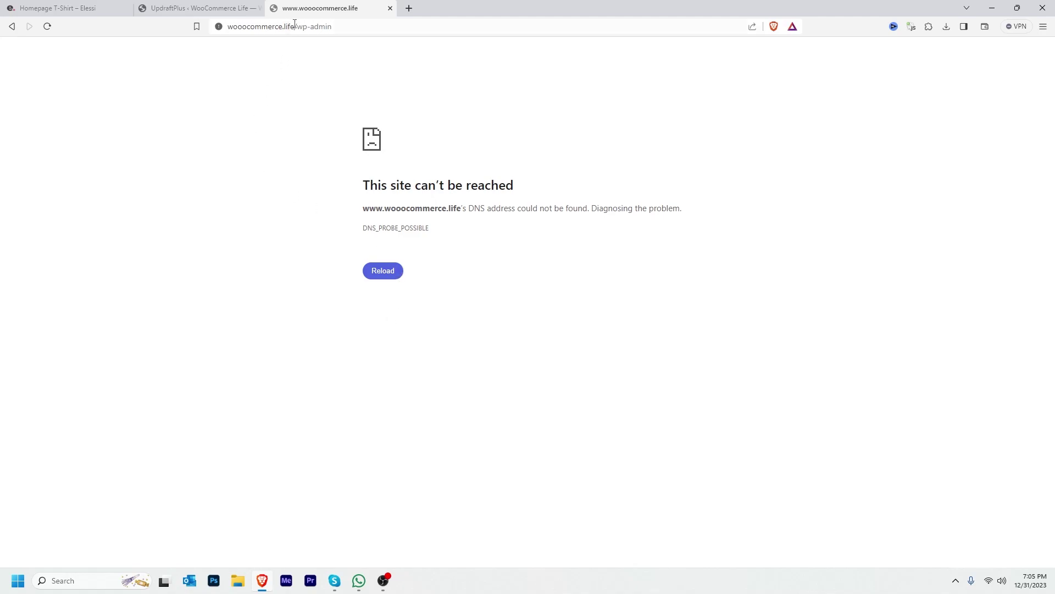
left_click_drag(295, 23, 106, 28)
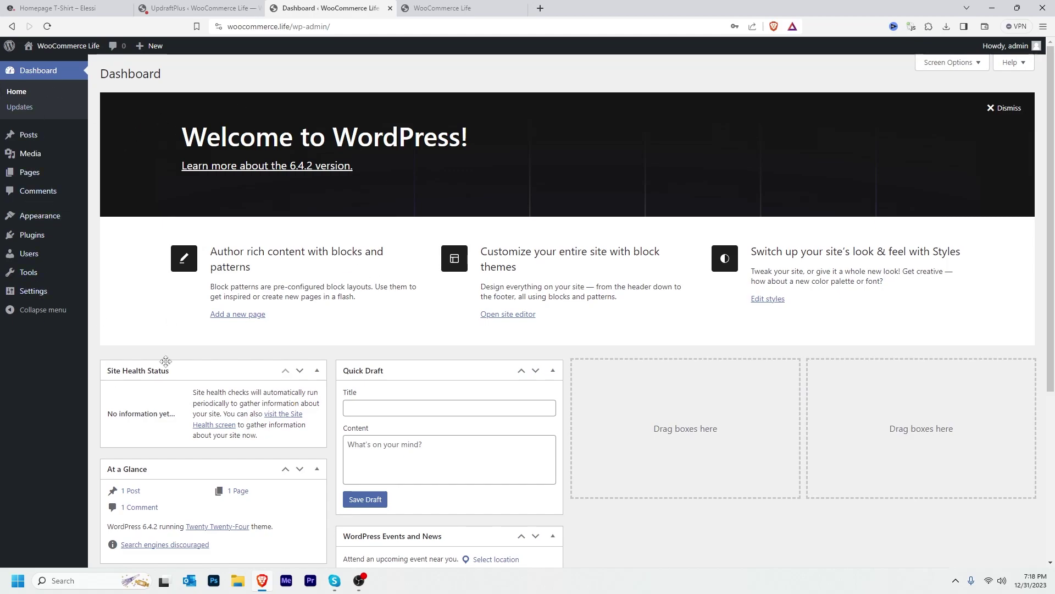
left_click(429, 8)
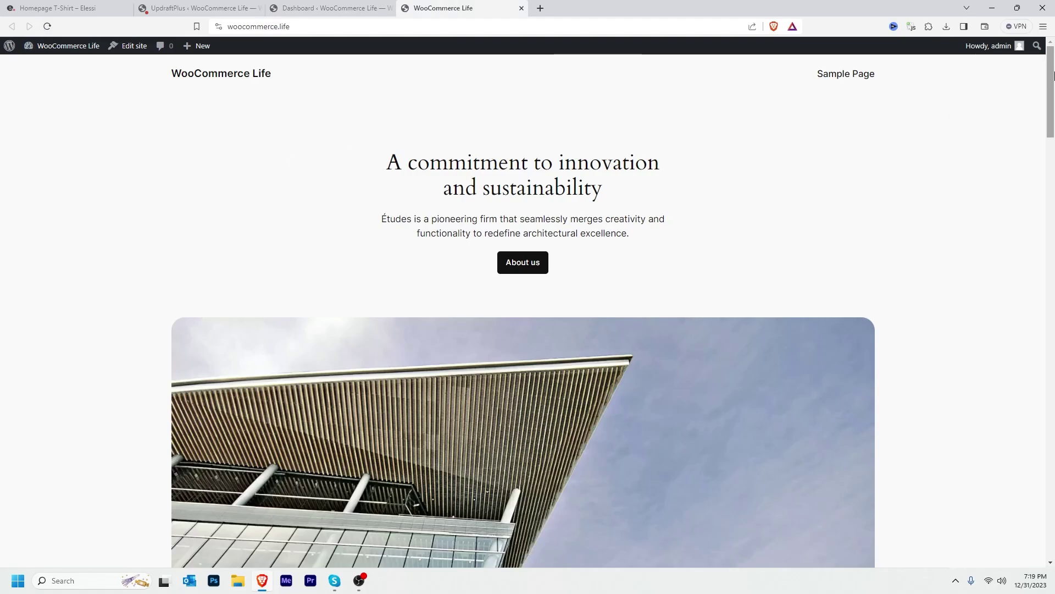
left_click_drag(1051, 99, 1054, 70)
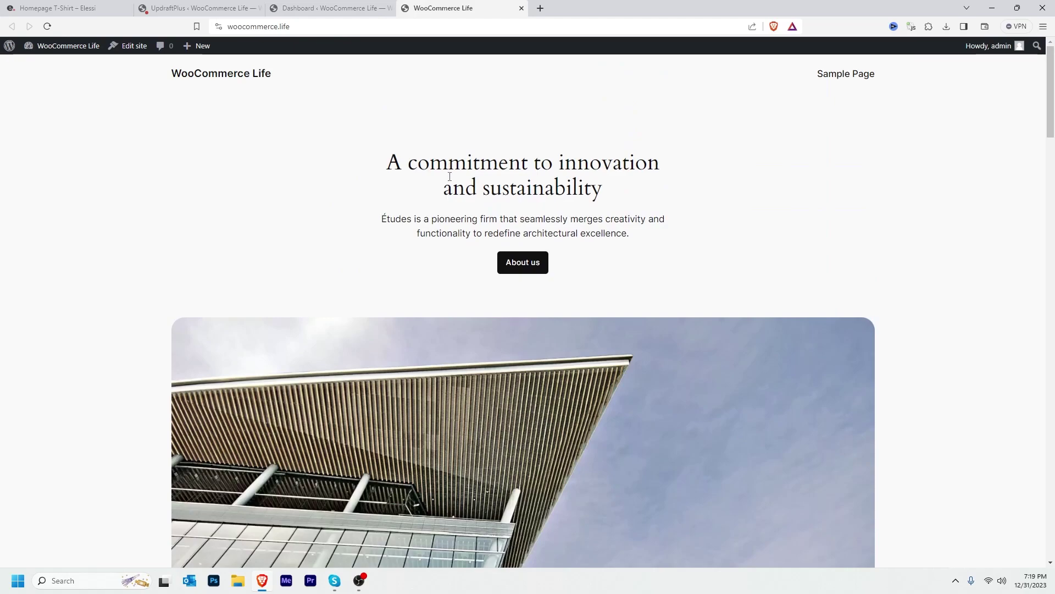
left_click(330, 7)
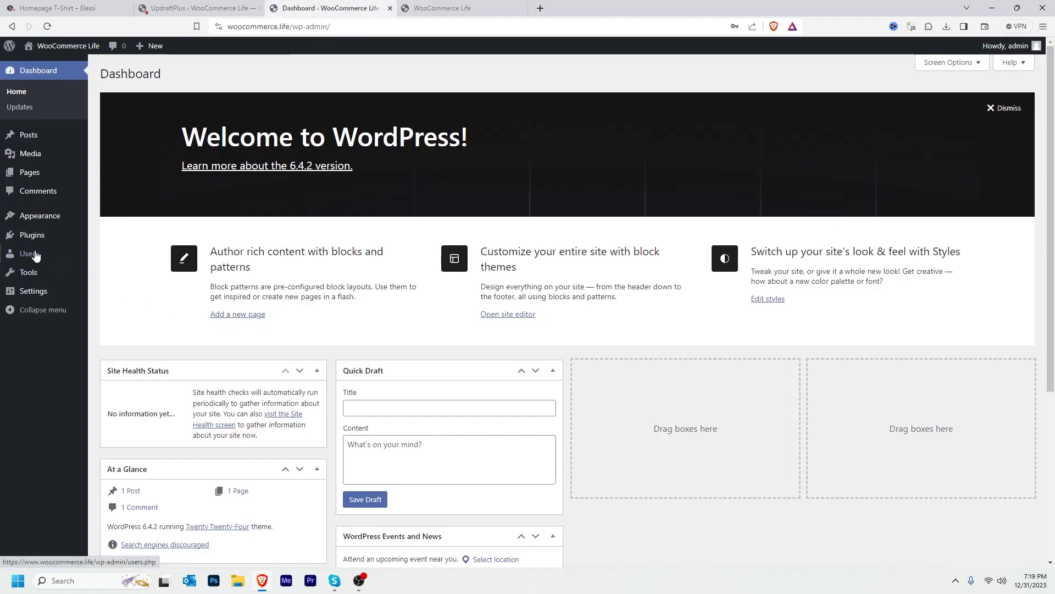
Step: Search plugins for 'Updraft', install and activate UpdraftPlus, and open its settings page
mouse_move(32, 235)
left_click(130, 238)
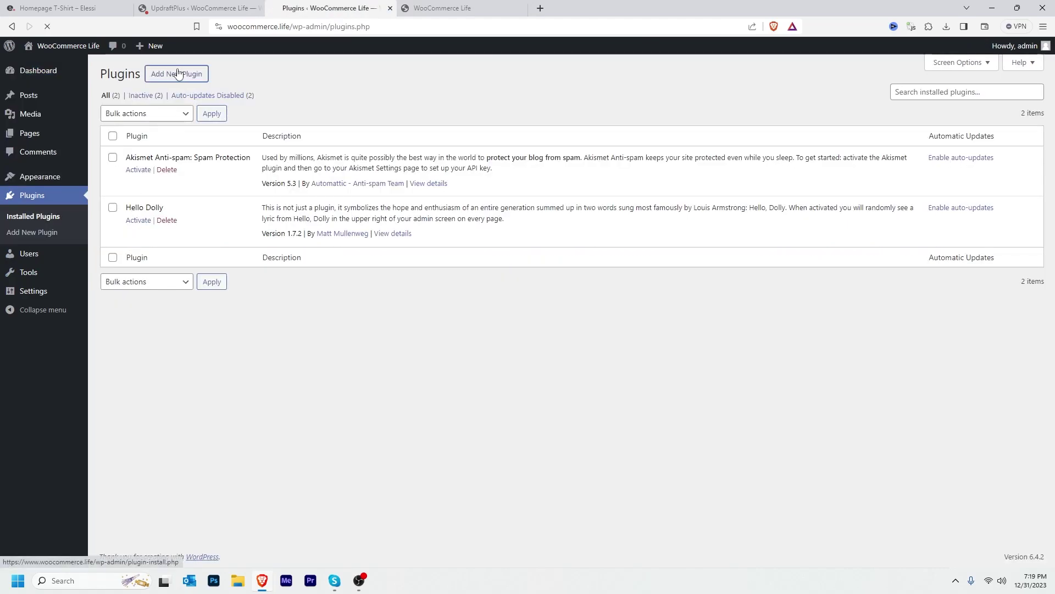
left_click(177, 74)
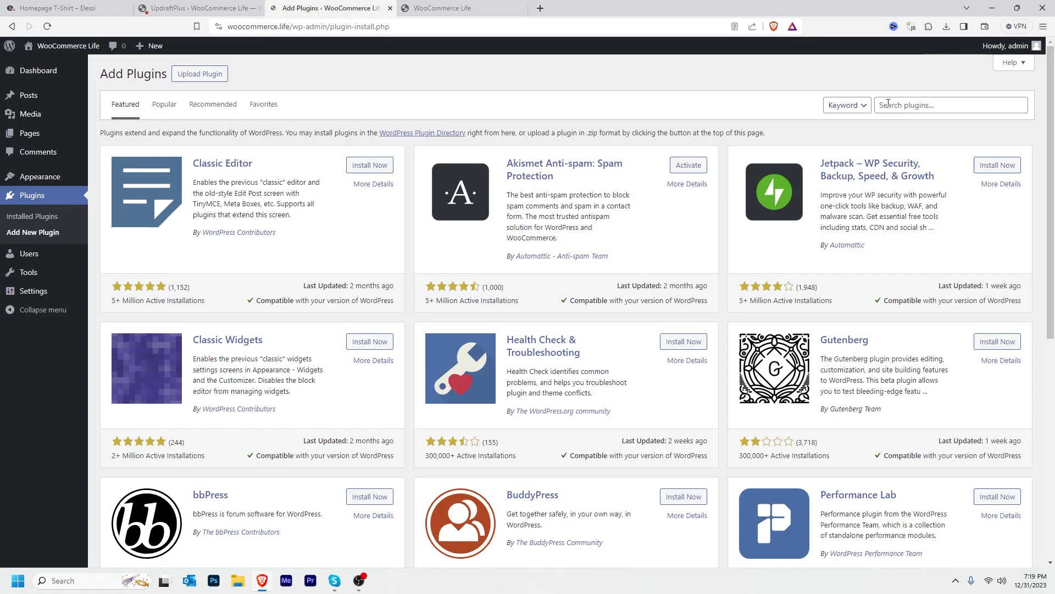
left_click(890, 104)
type("Updraft")
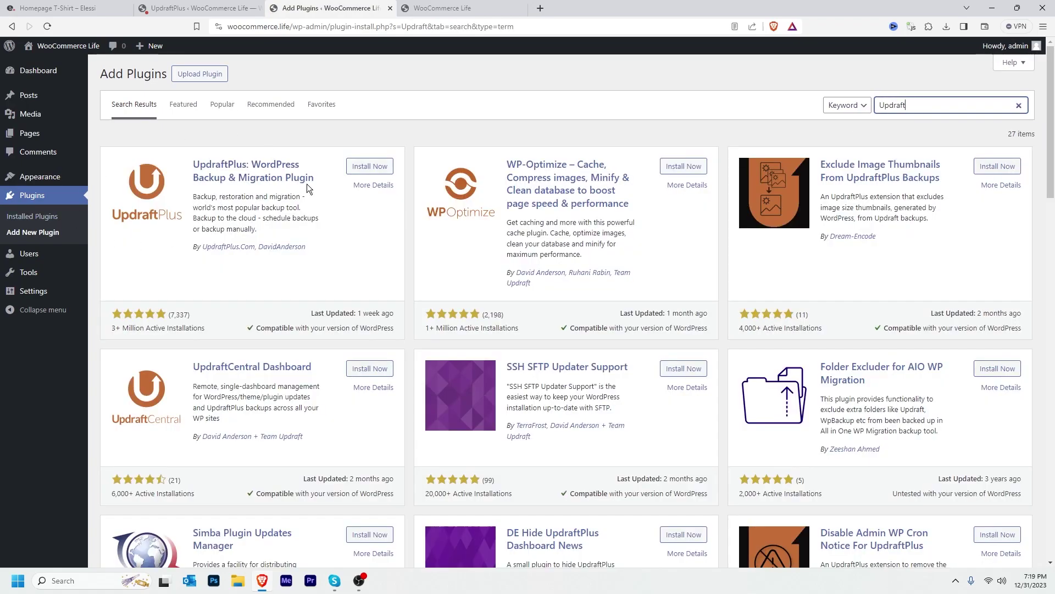
left_click(368, 167)
left_click(378, 168)
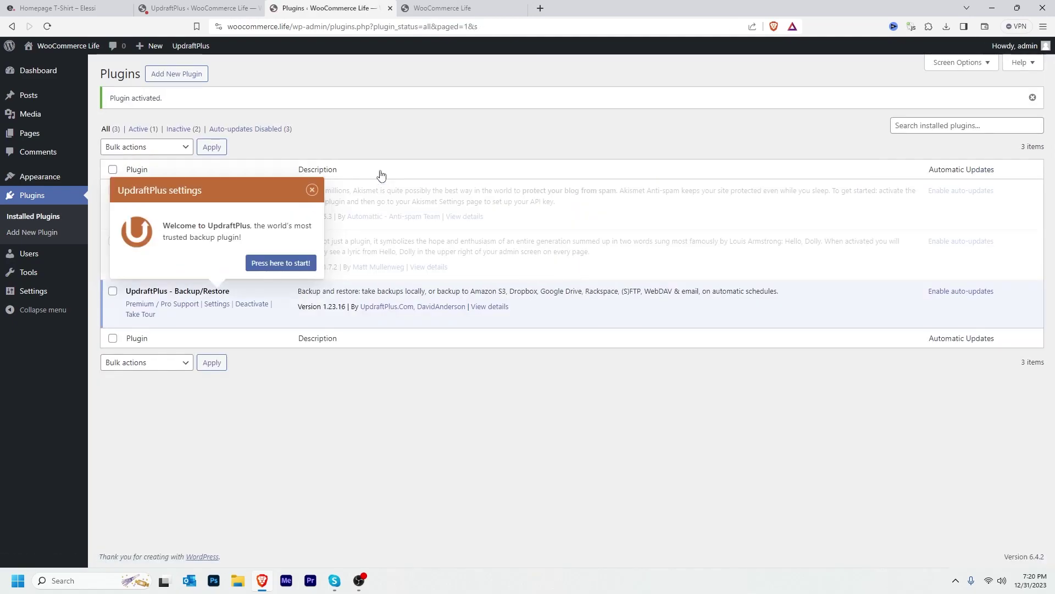
left_click(217, 303)
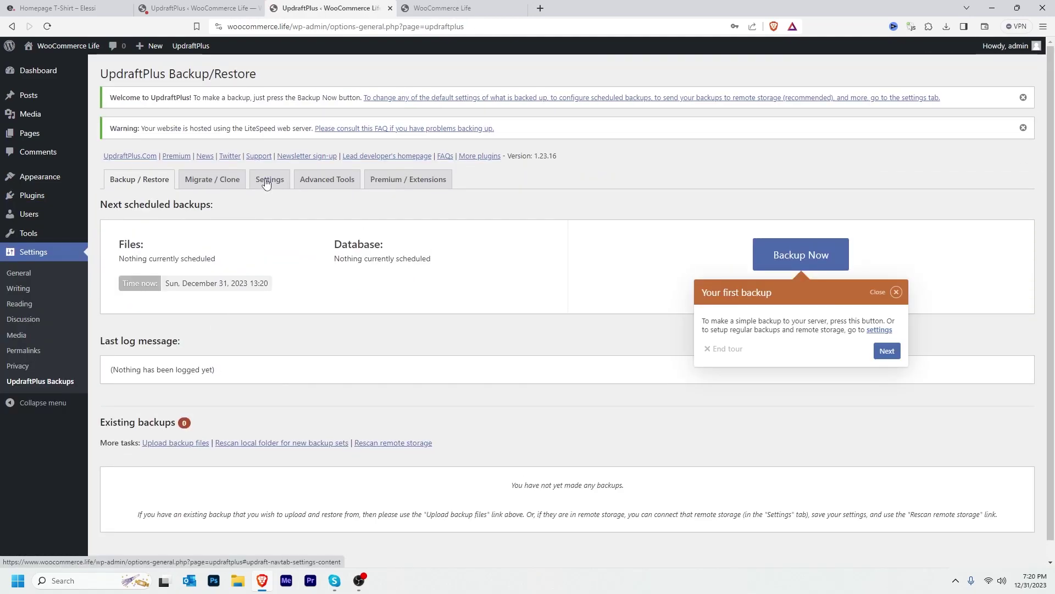
Step: Select Google Drive as UpdraftPlus remote storage and begin signing in with Google
left_click(268, 180)
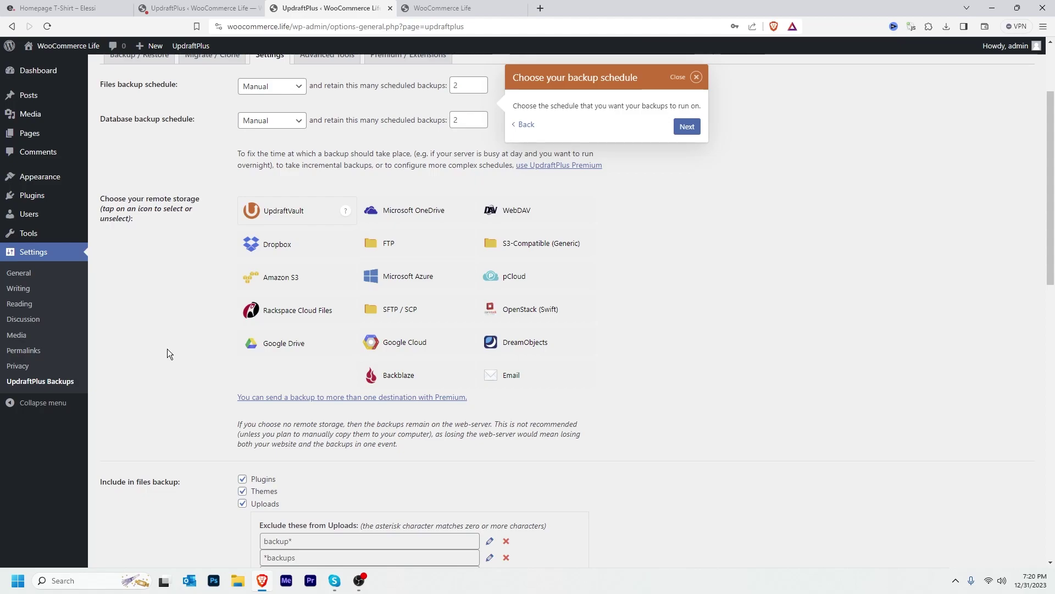
left_click(290, 345)
scroll(585, 354, "down", 4)
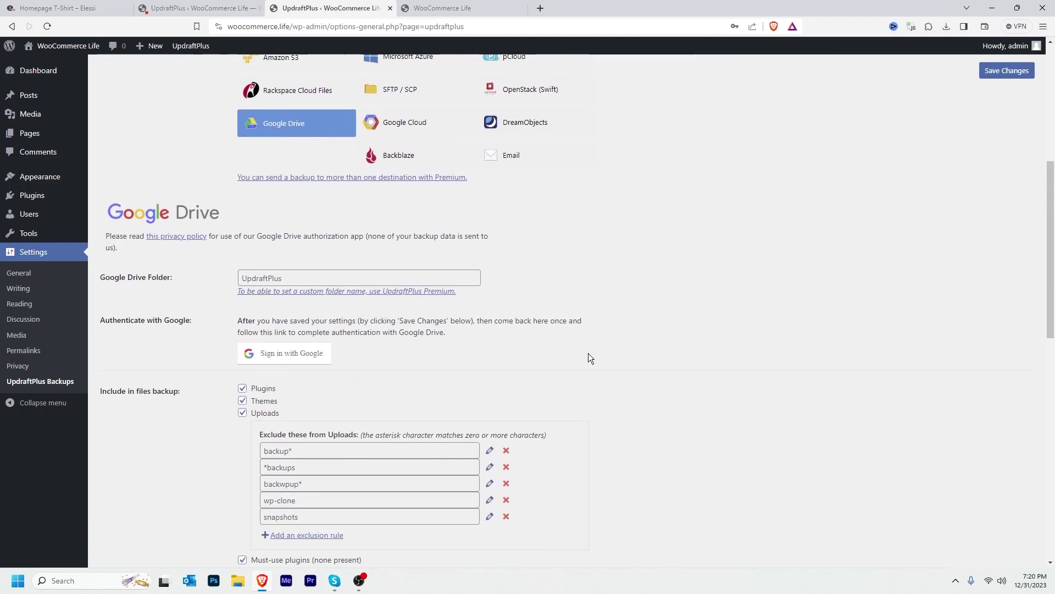
left_click(305, 356)
key("Return")
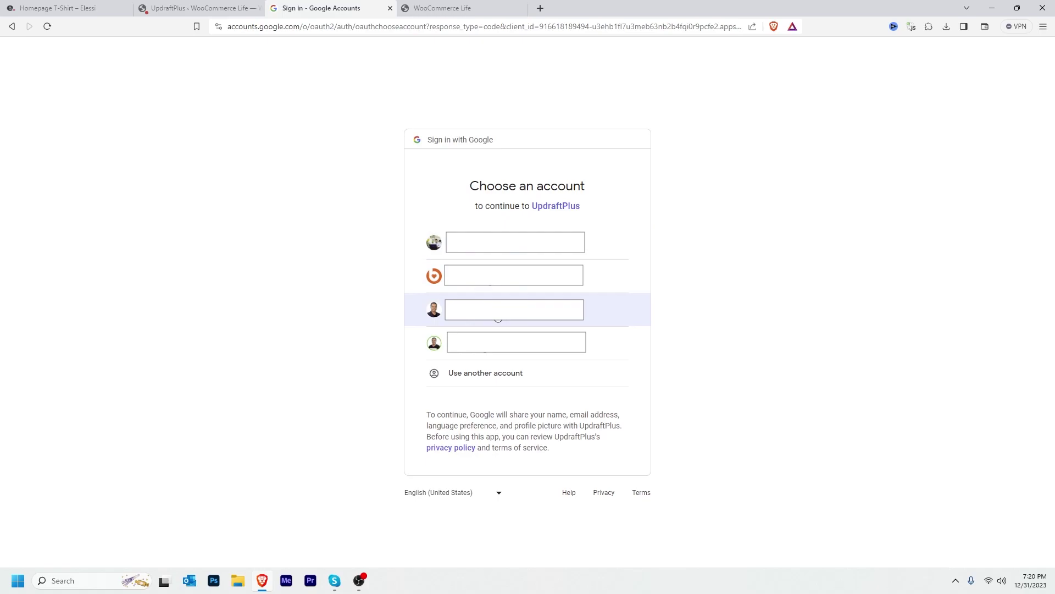
Step: Pick the Google account, allow UpdraftPlus Drive access, and complete the setup
left_click(498, 313)
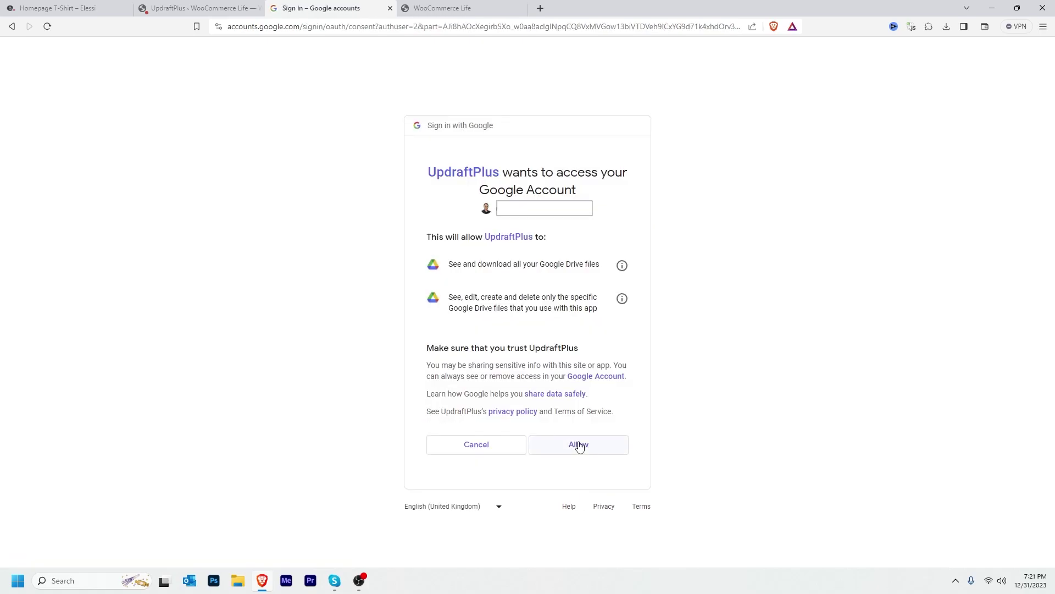
left_click(578, 443)
left_click(518, 292)
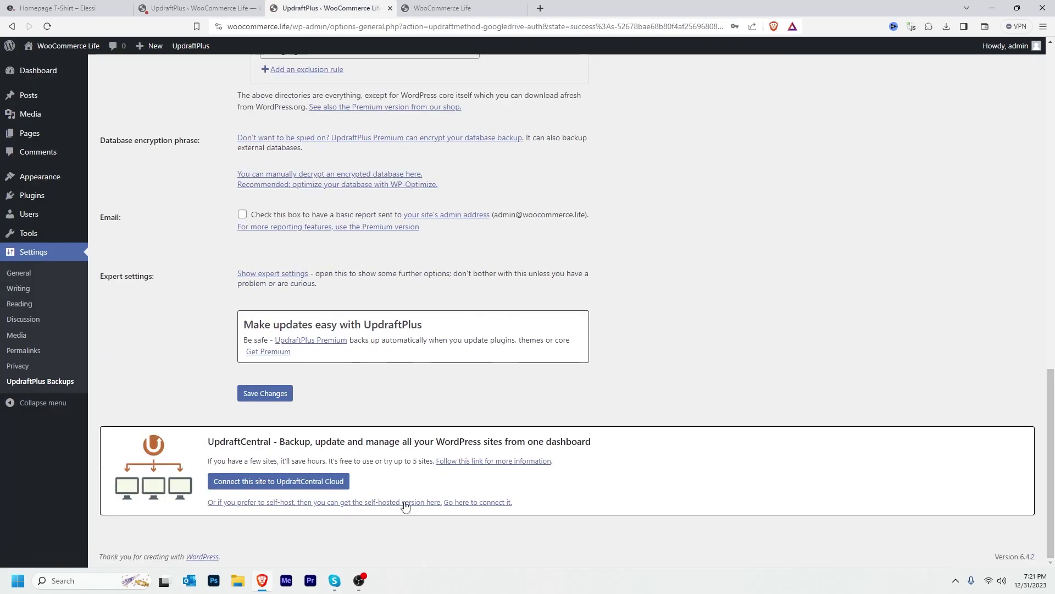
Step: Save the UpdraftPlus settings and rescan Google Drive to list the Dec 31 and Nov 14 backups
left_click(265, 393)
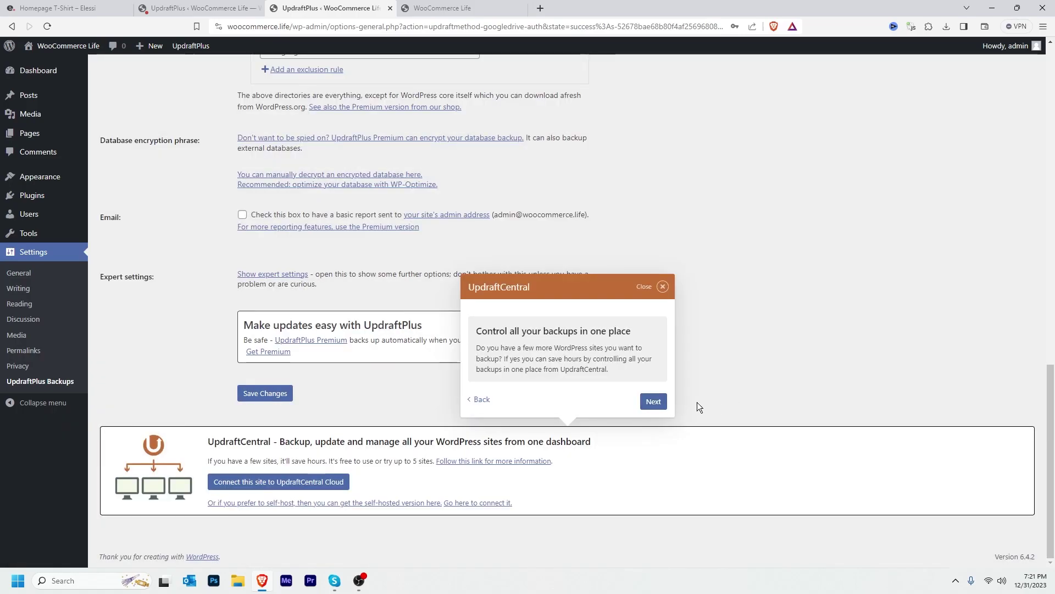
left_click(654, 400)
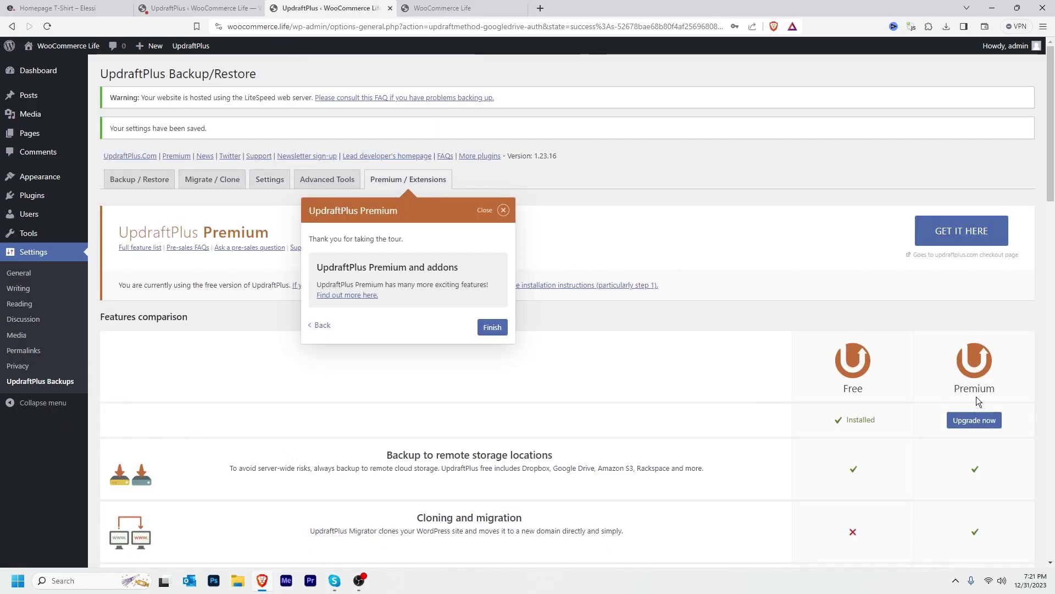
left_click(130, 184)
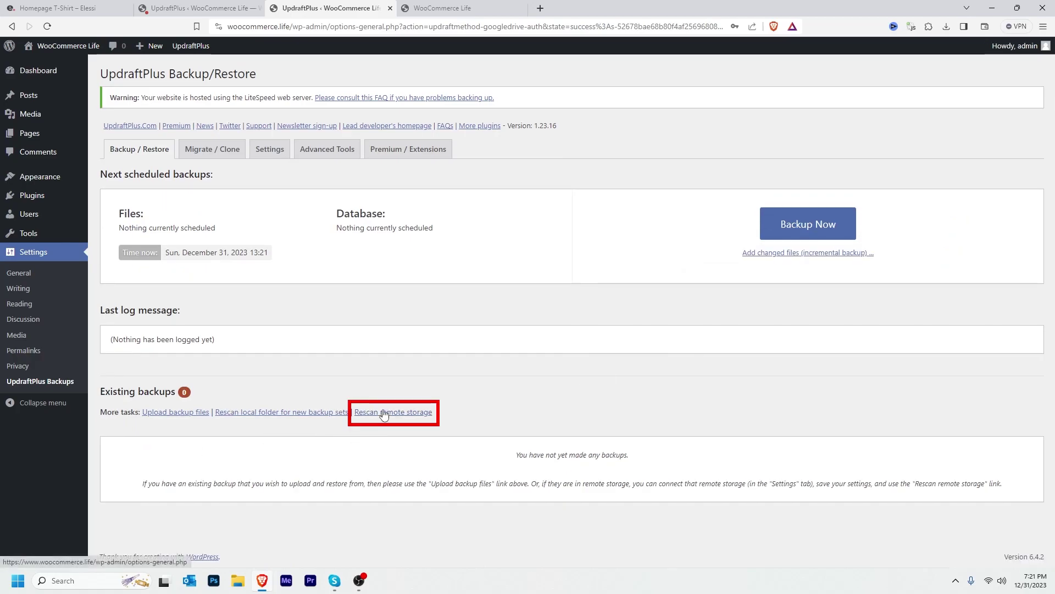
left_click(385, 414)
left_click(581, 111)
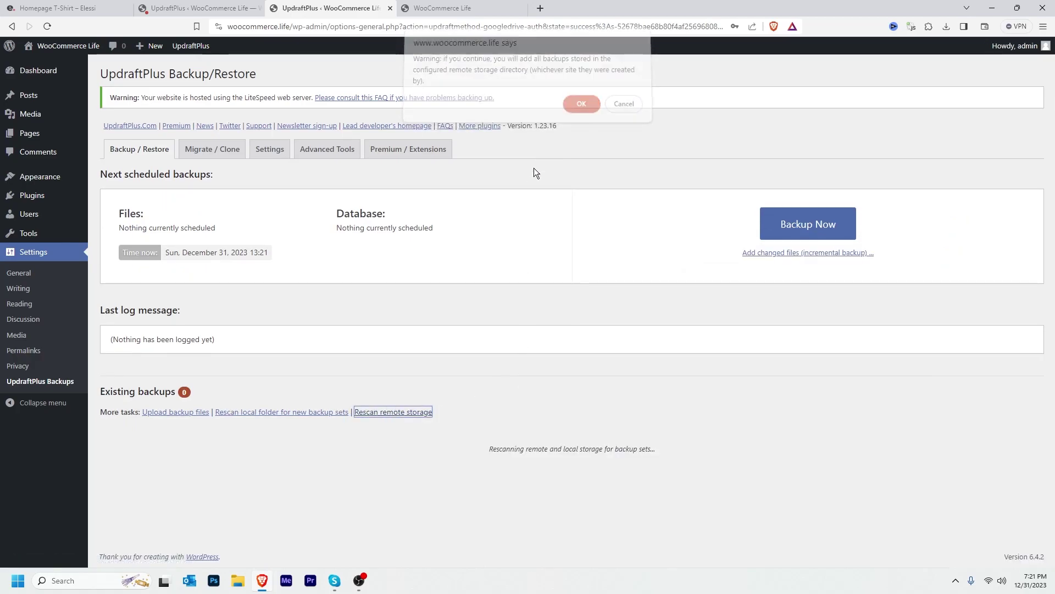
Step: Reload the site's front page in the other tab
key("ctrl+Tab")
left_click(46, 32)
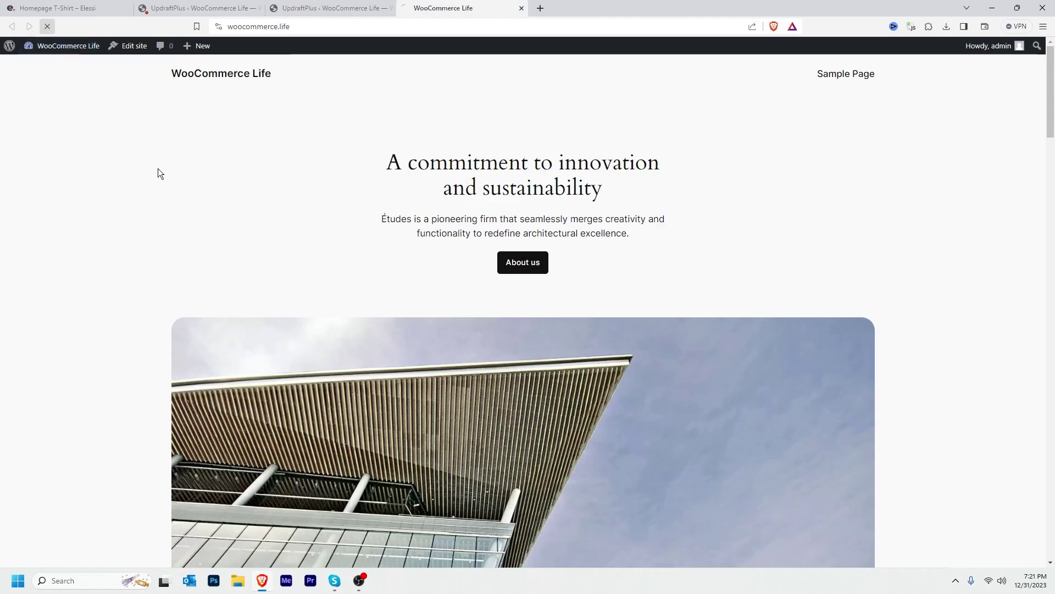
left_click_drag(1053, 137, 1054, 90)
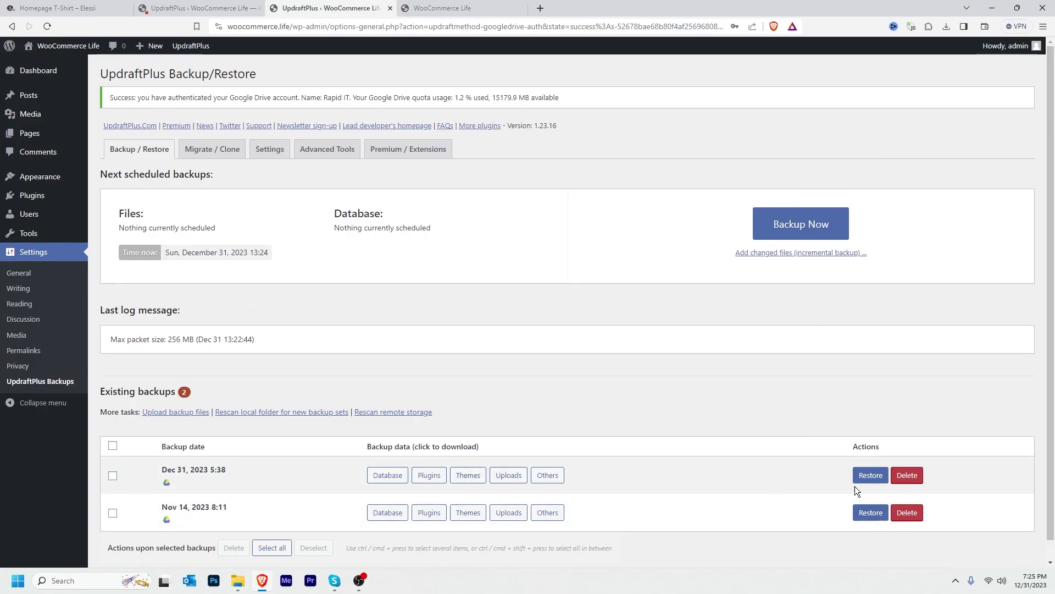
Step: Restore the newest backup including plugins, themes, uploads, others and database
left_click(870, 475)
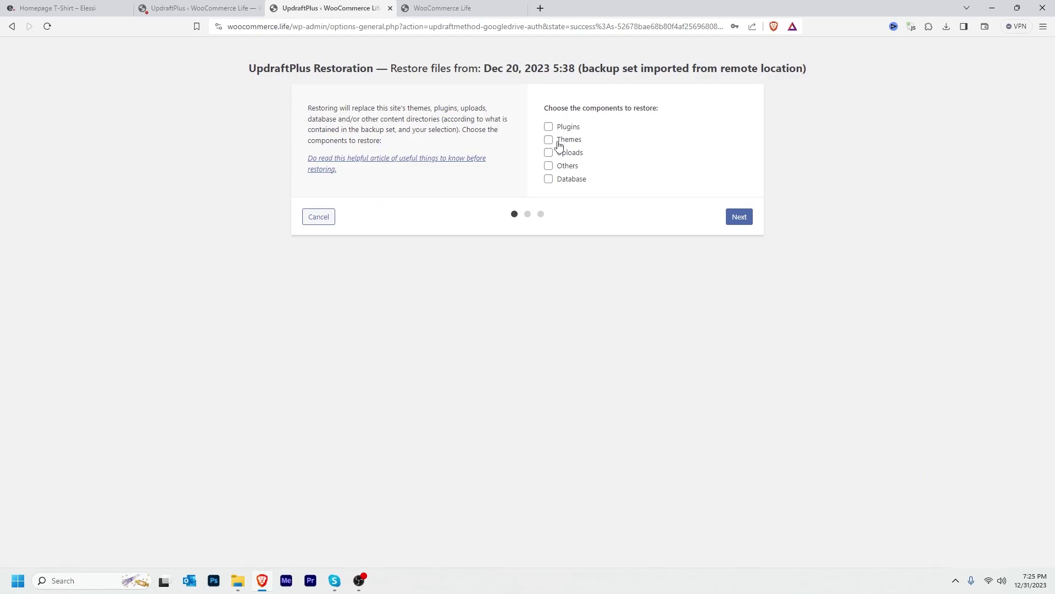
left_click(549, 127)
left_click(548, 139)
left_click(549, 153)
left_click(549, 166)
left_click(549, 180)
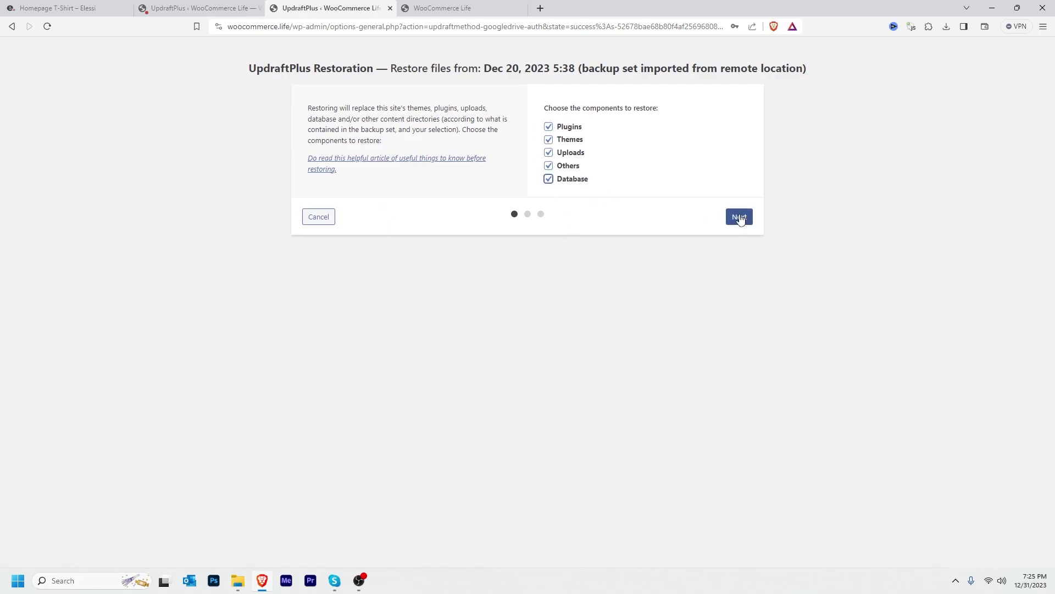
left_click(740, 217)
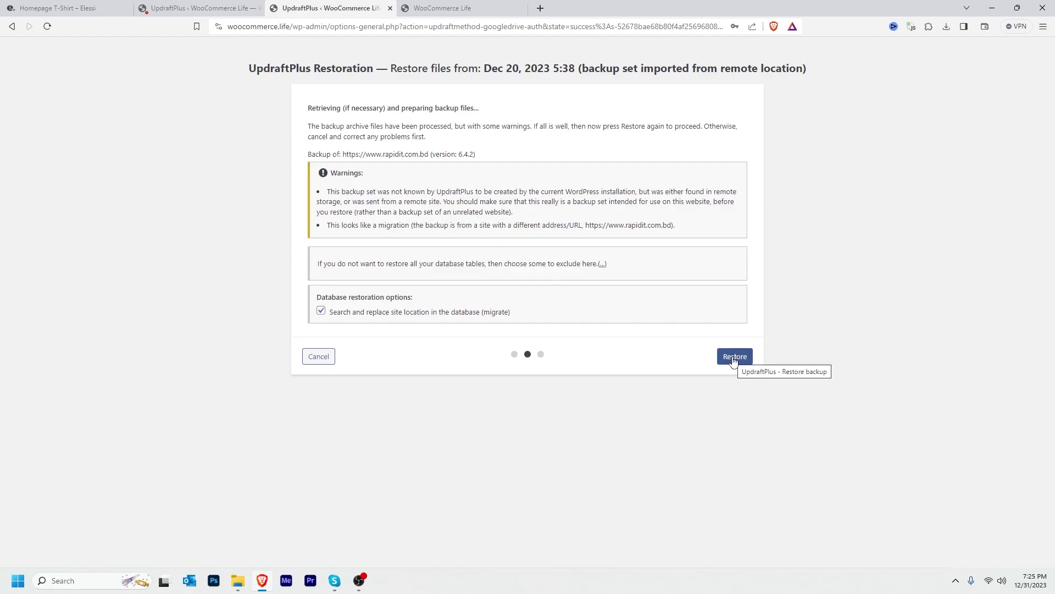
left_click(732, 357)
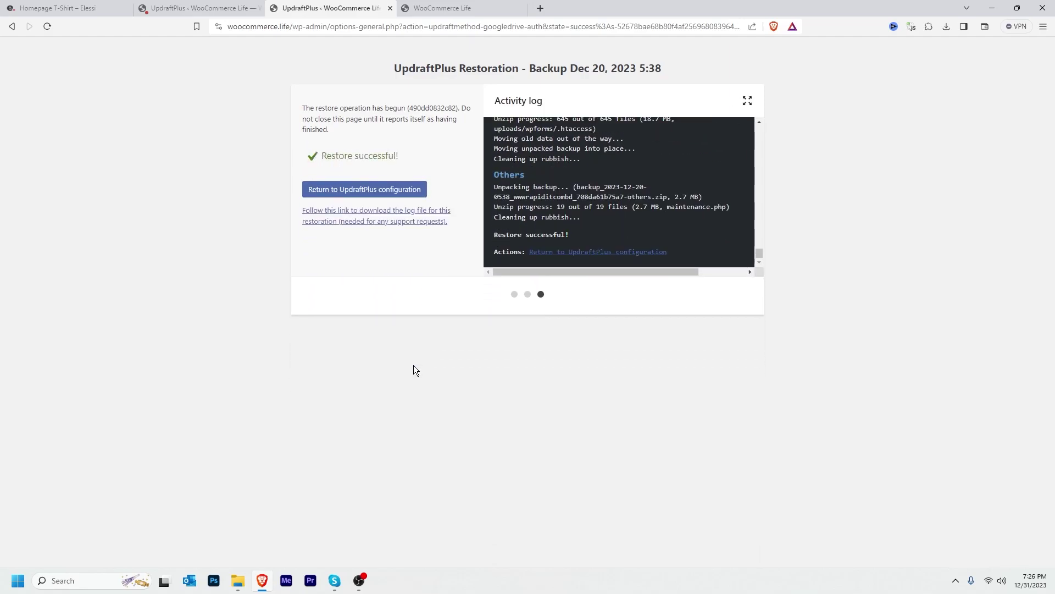
left_click(368, 192)
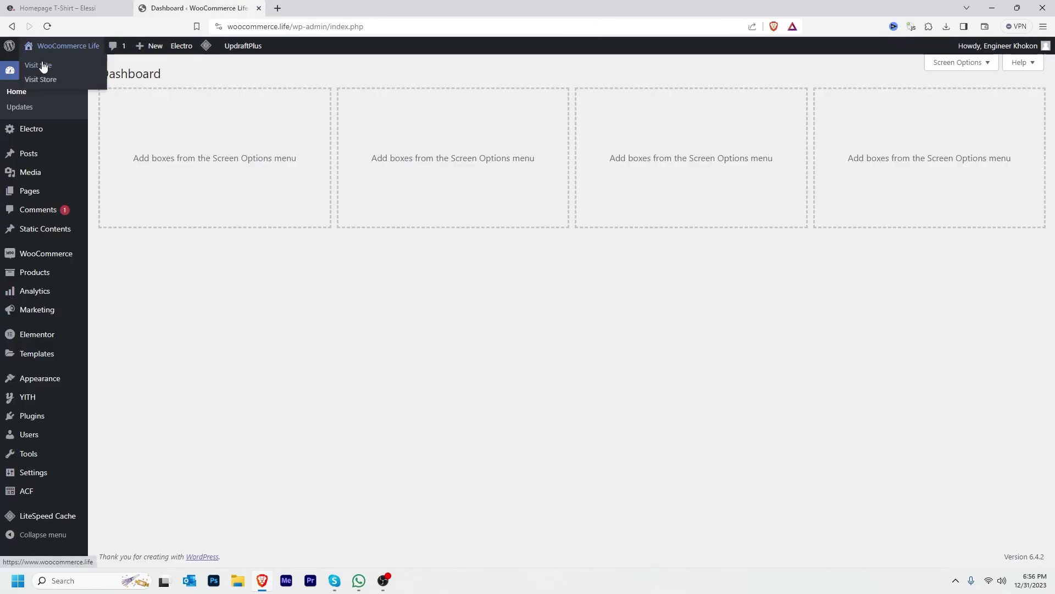
Step: Open Visit Store in a new tab and scroll through the restored electronics homepage
middle_click(44, 65)
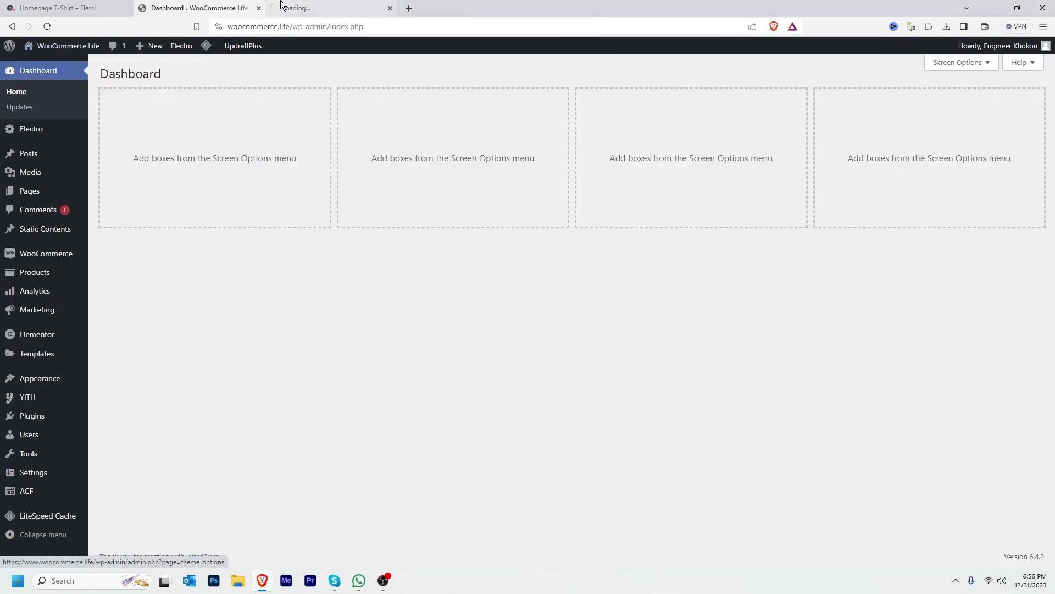
left_click(297, 7)
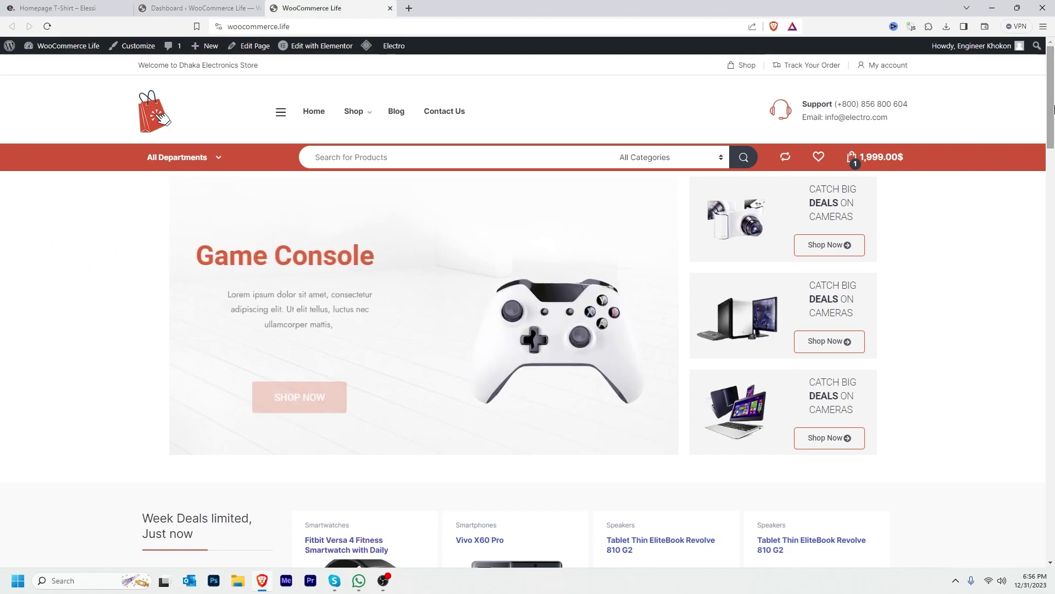
scroll(1054, 109, "down", 5)
scroll(1054, 110, "up", 5)
scroll(1054, 113, "down", 2)
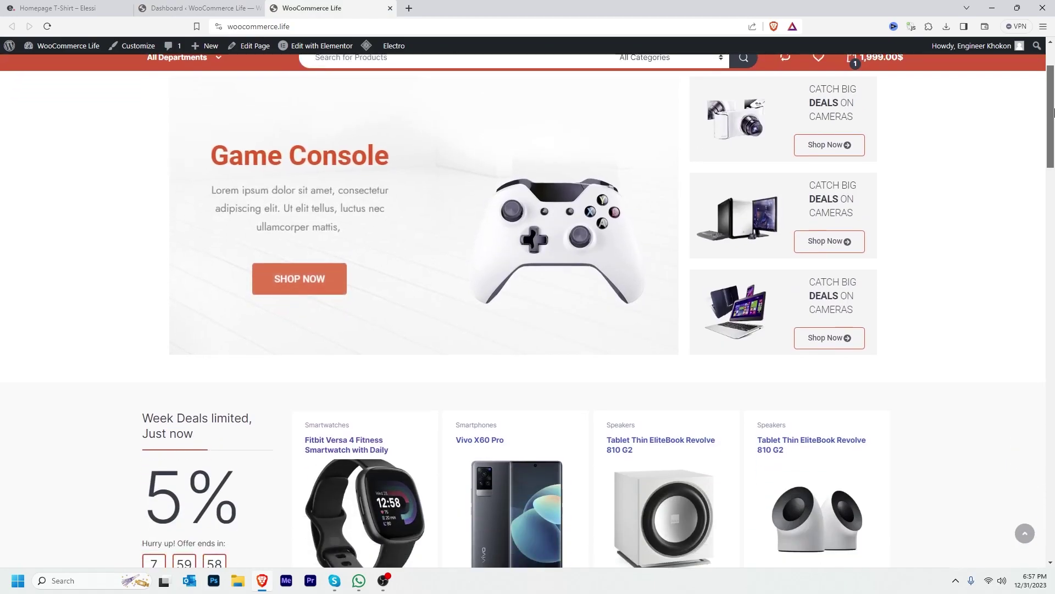
left_click_drag(1054, 112, 1054, 298)
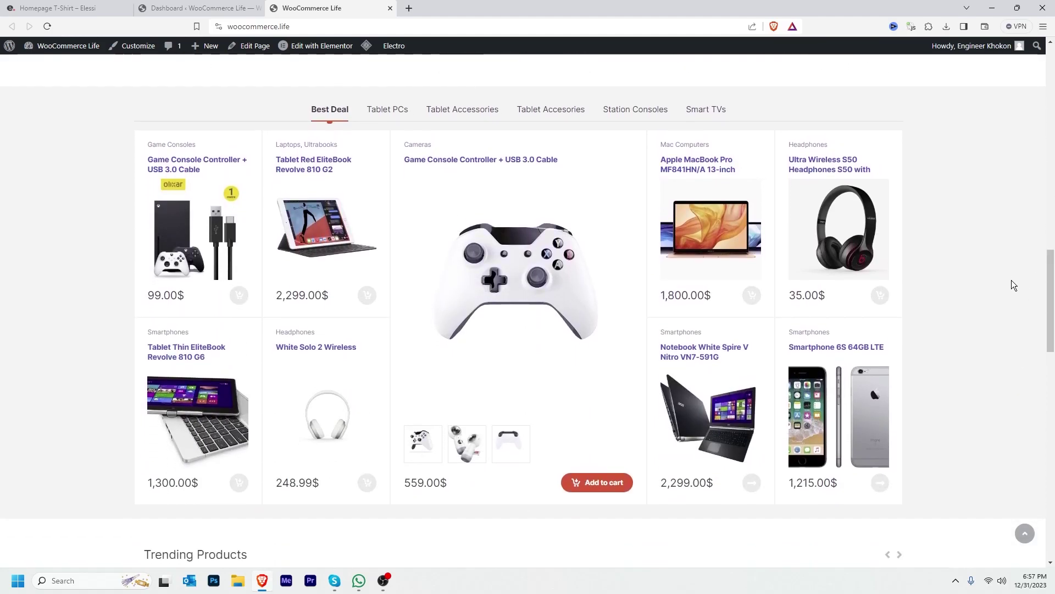